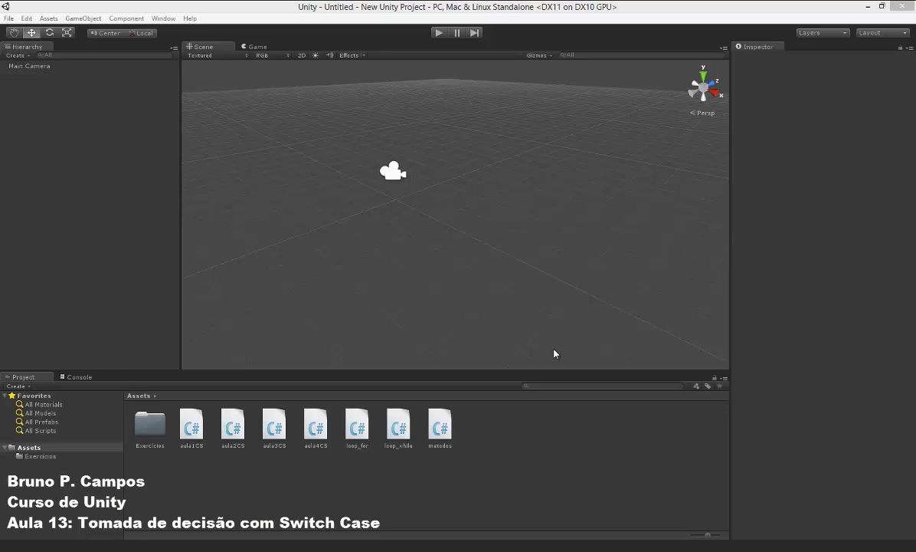
Step: Create a new C# script in the Assets folder named switch_case
right_click(309, 465)
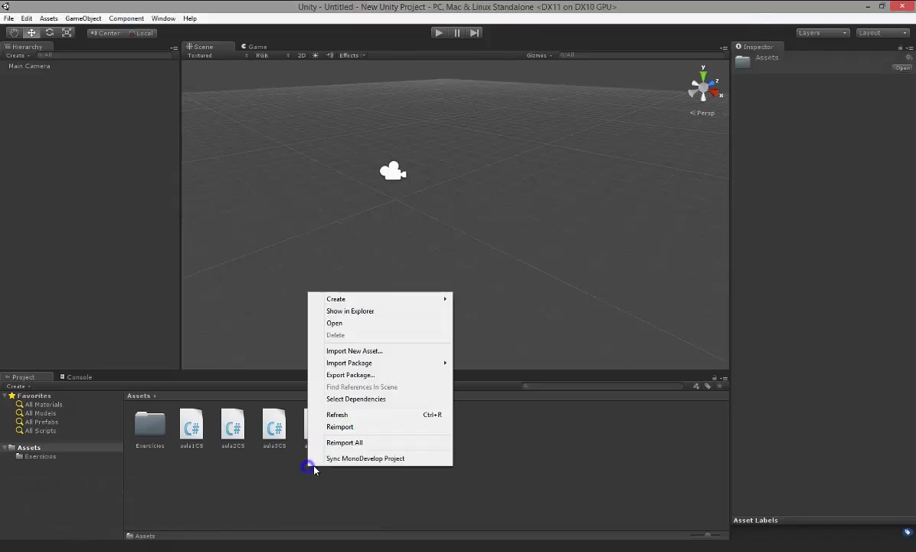
mouse_move(349, 299)
click(475, 325)
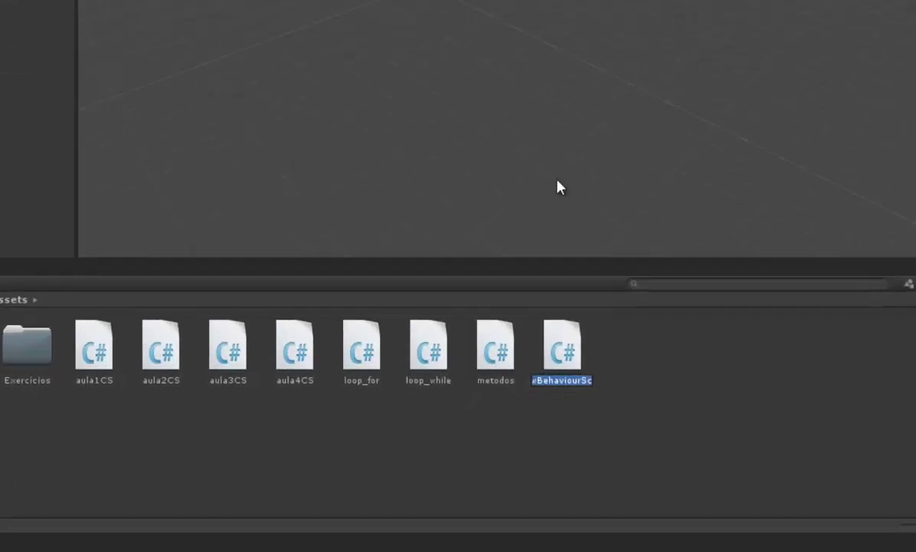
text(s)
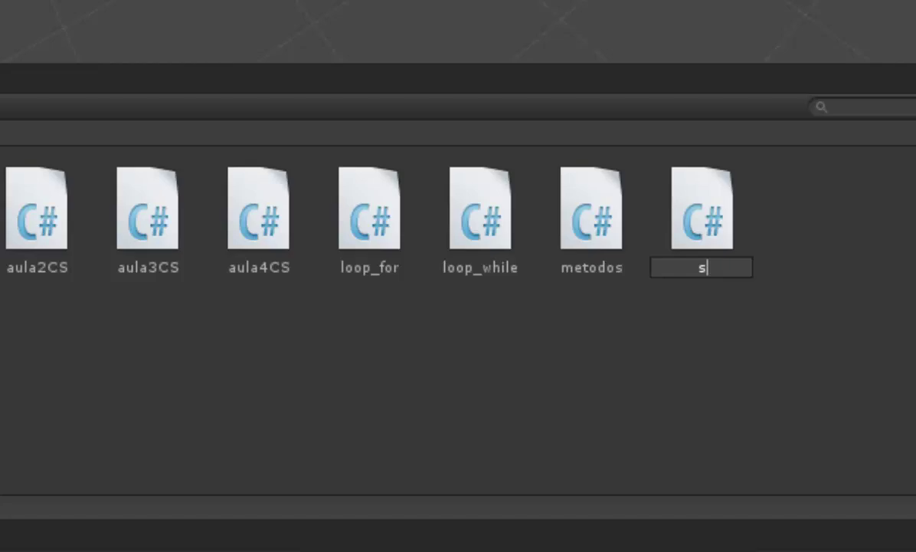
text(wit)
text(ch_cas)
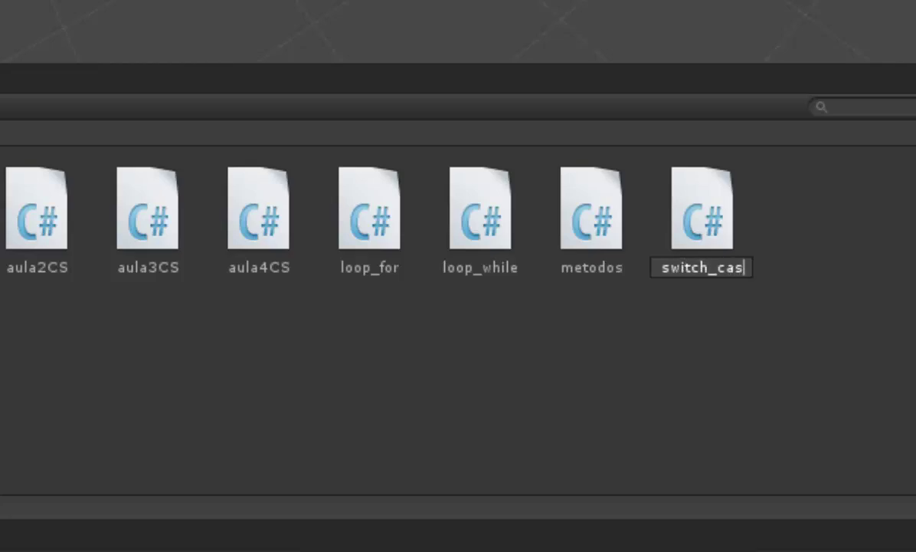
text(e)
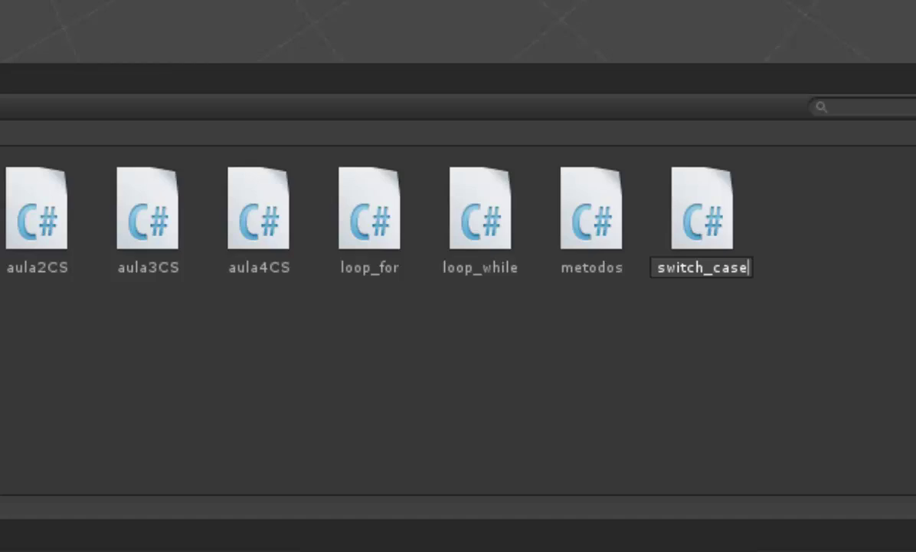
key(Return)
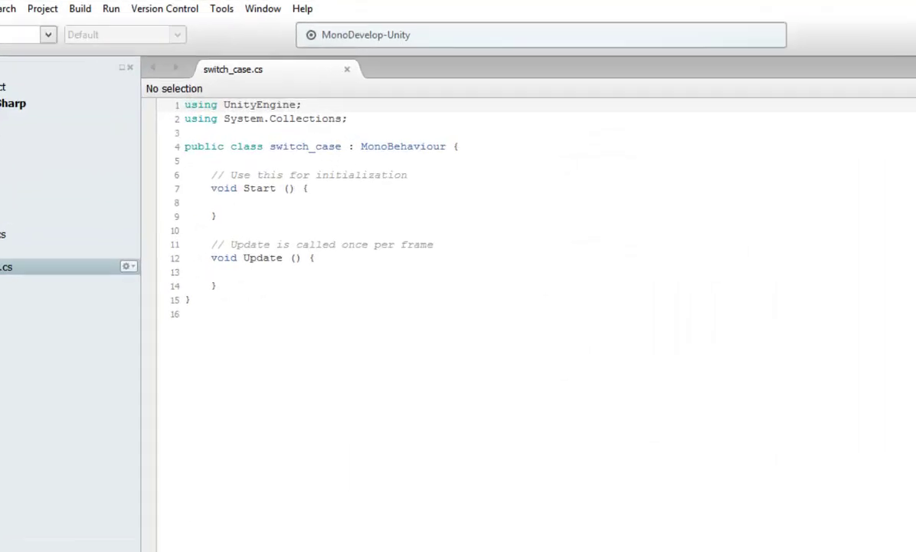
Step: Declare the field 'int opc;' on a new line in the switch_case class, above Start
click(83, 100)
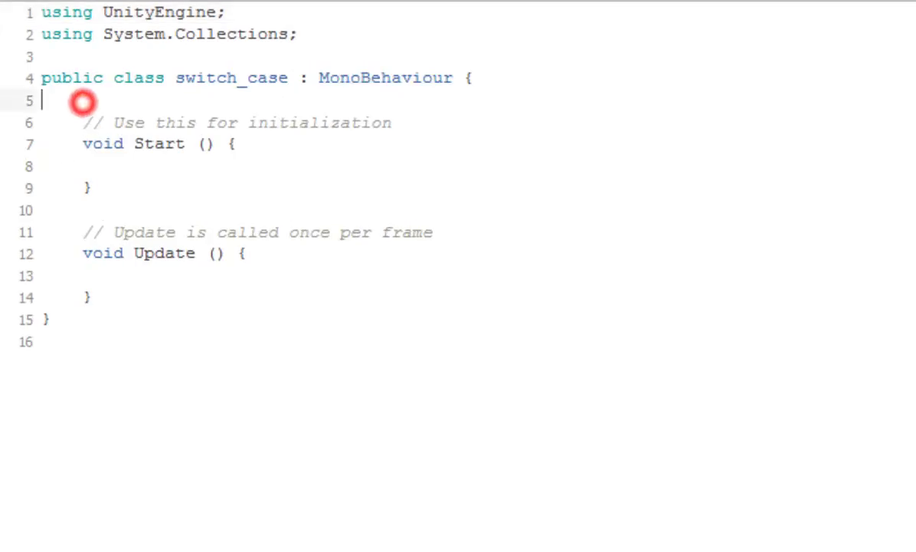
key(Return)
key(Return)
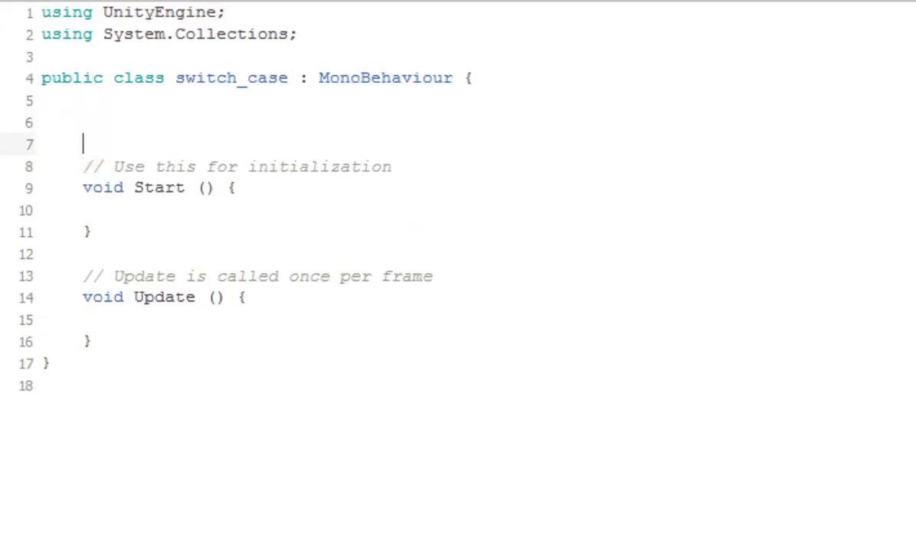
key(Up)
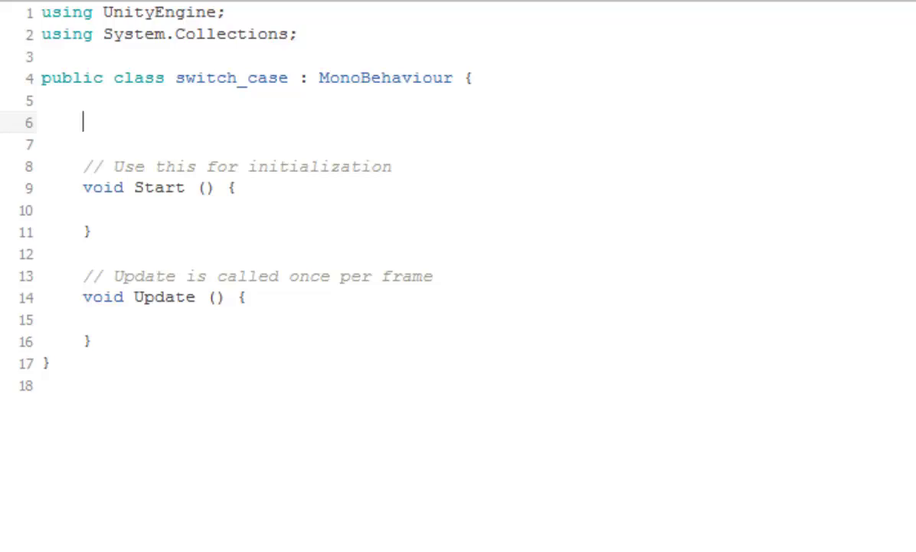
text(if)
key(BackSpace)
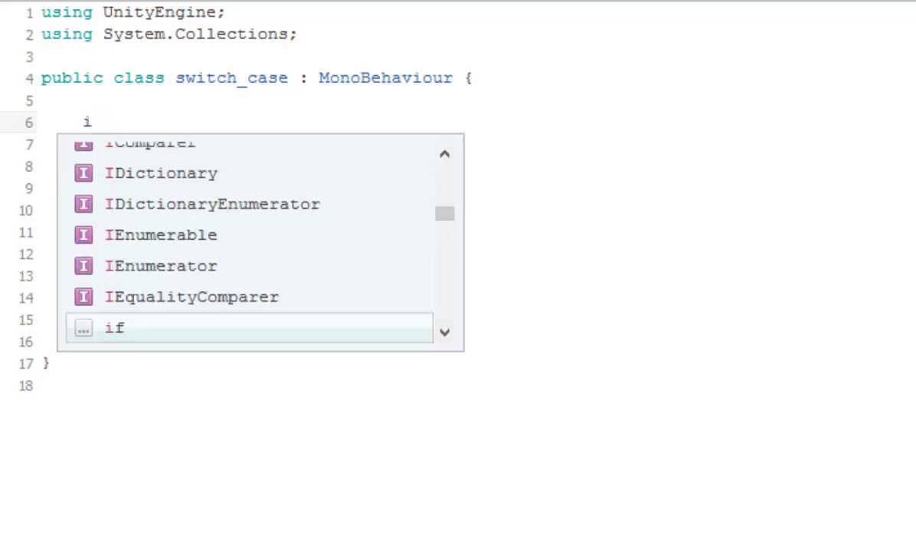
text(nt)
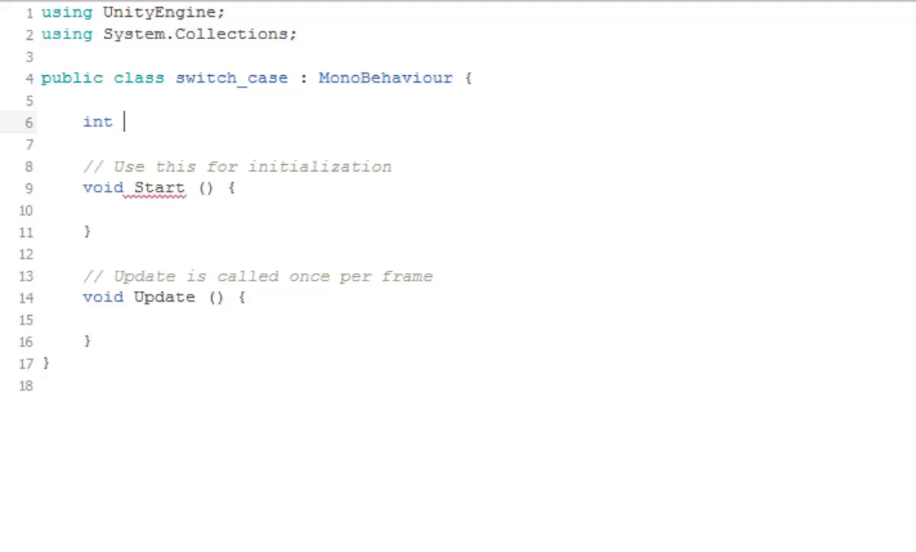
text(op)
text(c;)
click(96, 208)
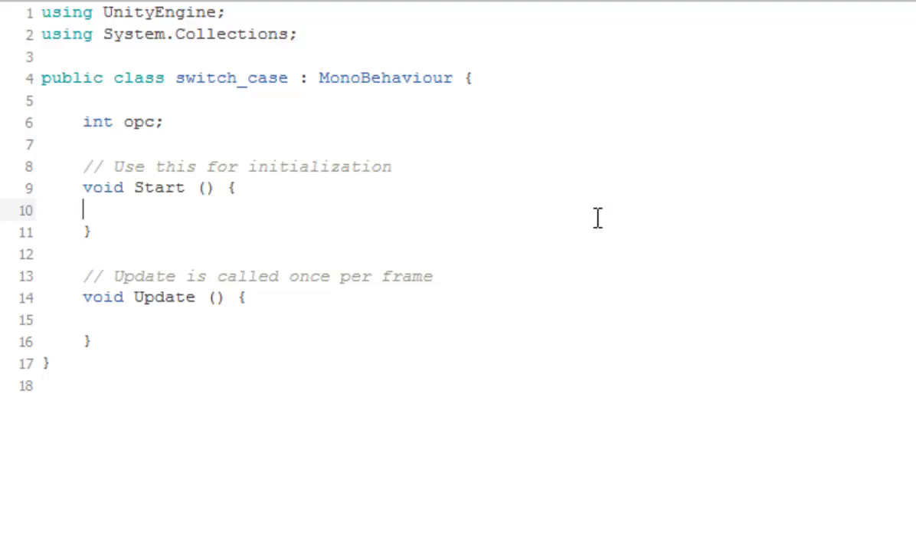
Step: Write an empty switch (opc) { } block inside Start, with an empty line inside
key(Return)
key(Return)
key(Up)
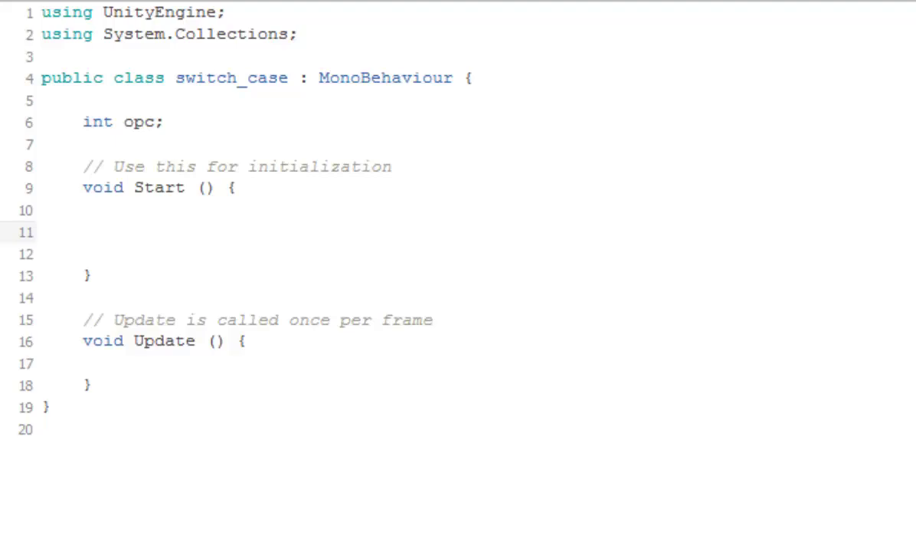
text(sw)
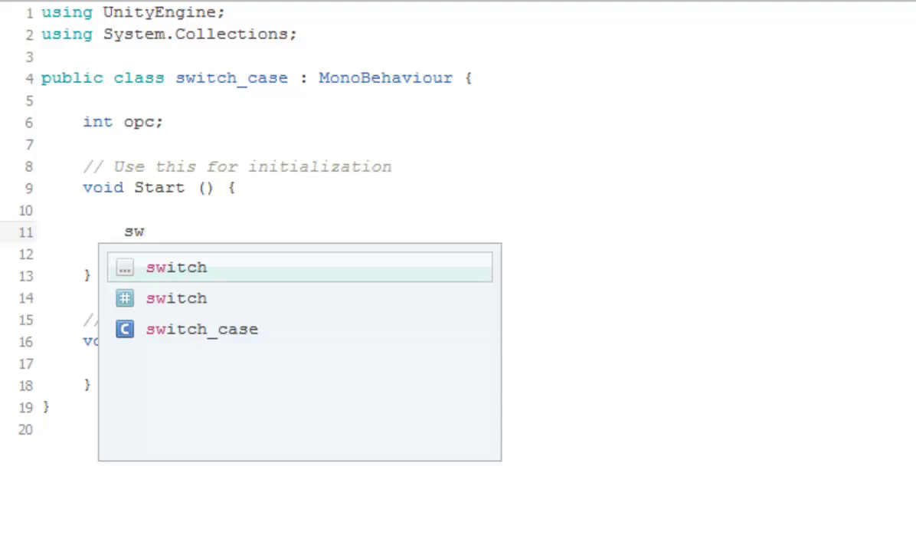
key(Return)
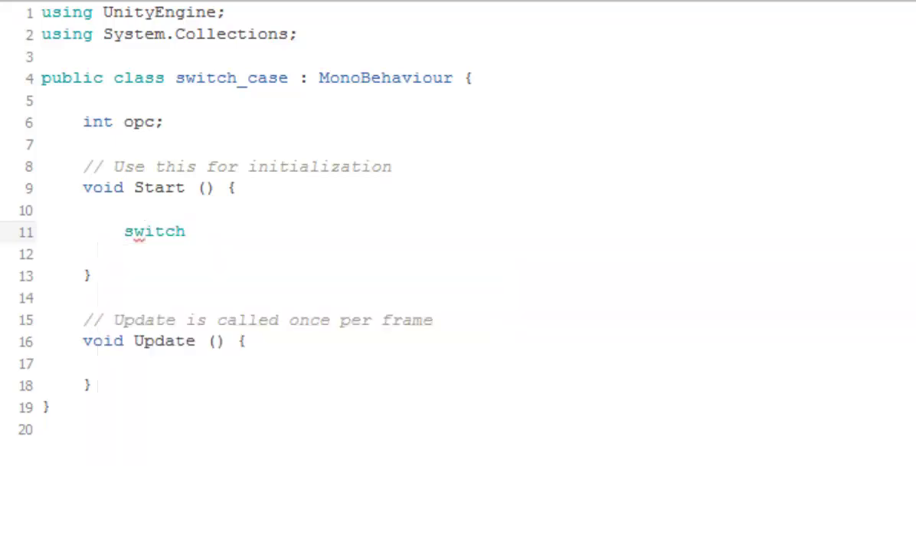
text(())
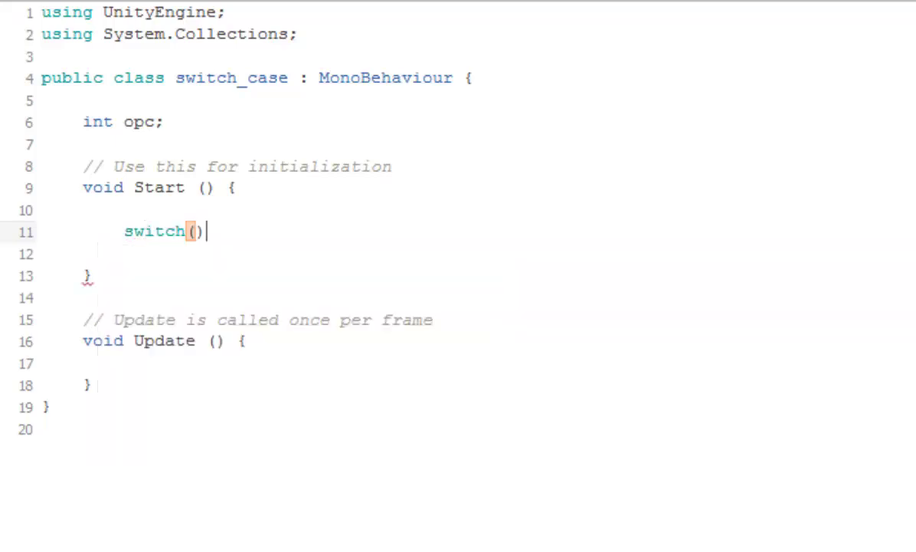
text({)
key(Return)
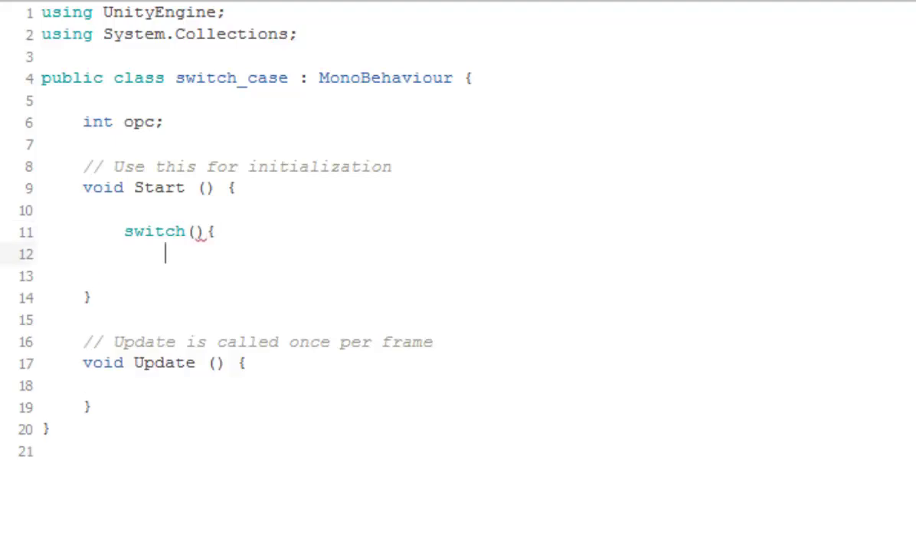
text(})
key(Up)
key(Right)
key(Right)
key(Right)
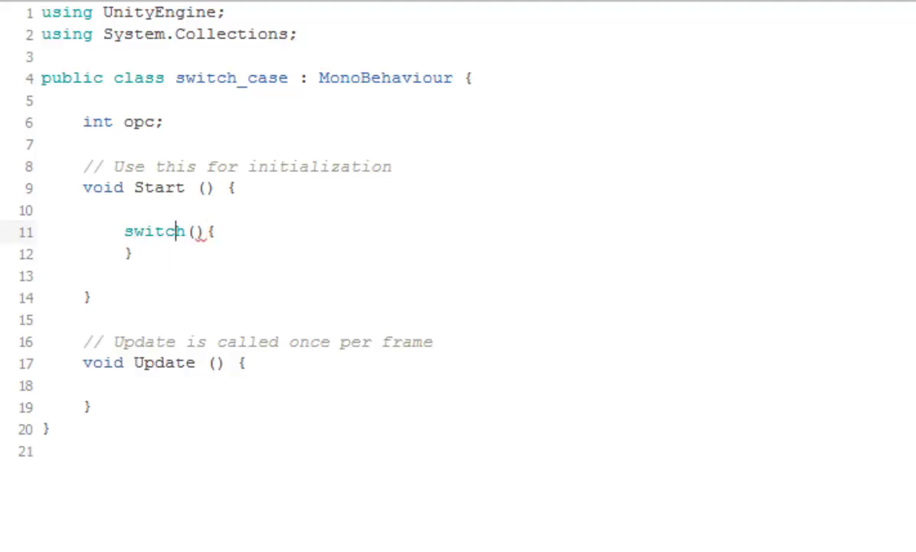
key(Right)
key(Right)
key(Right)
text(opc)
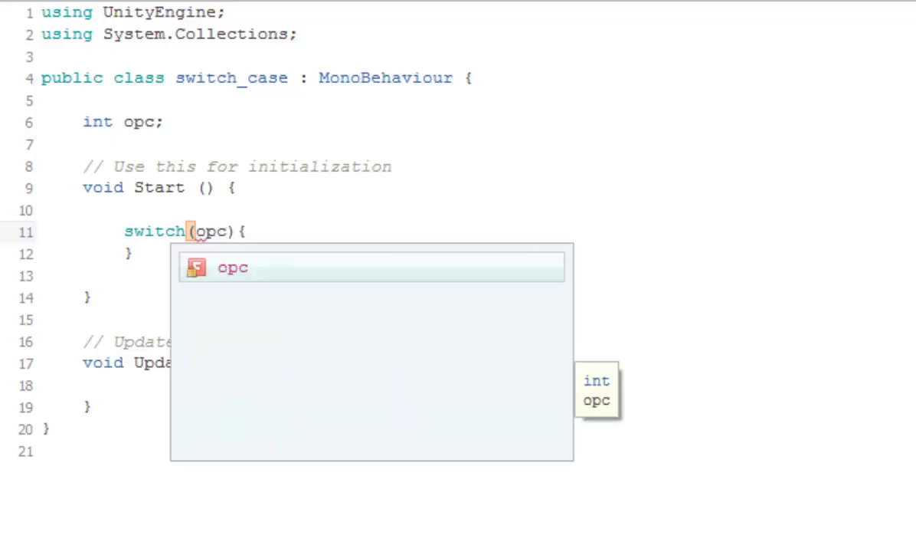
click(248, 230)
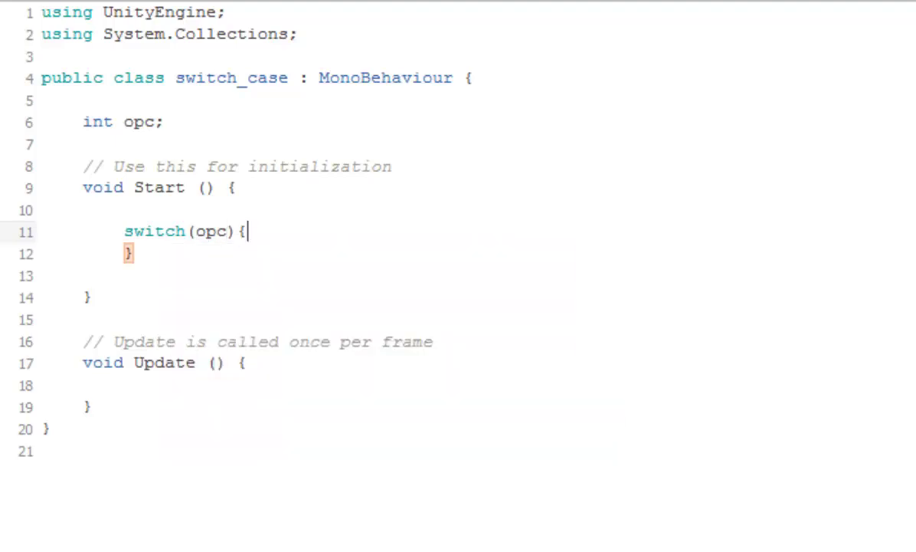
key(Return)
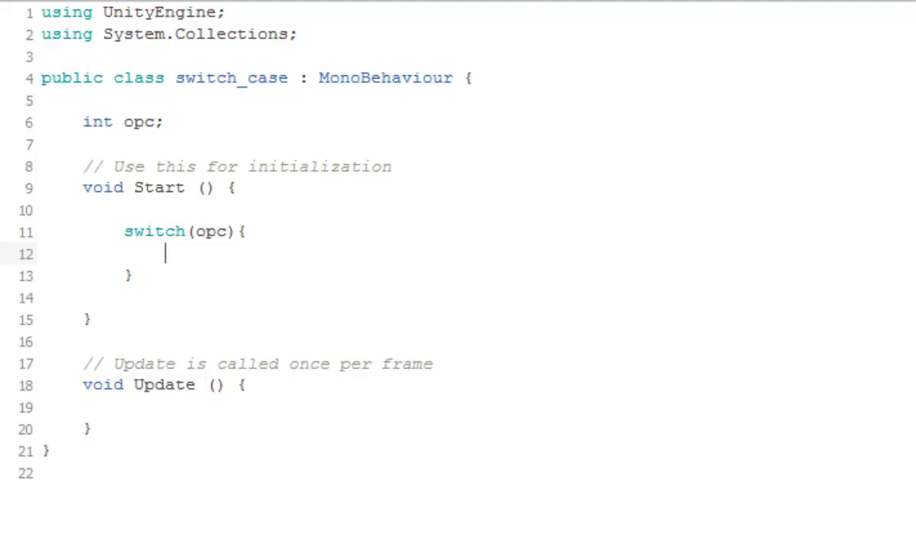
Step: Insert a blank line above the switch statement
click(154, 230)
key(Left)
key(Left)
key(Left)
key(Return)
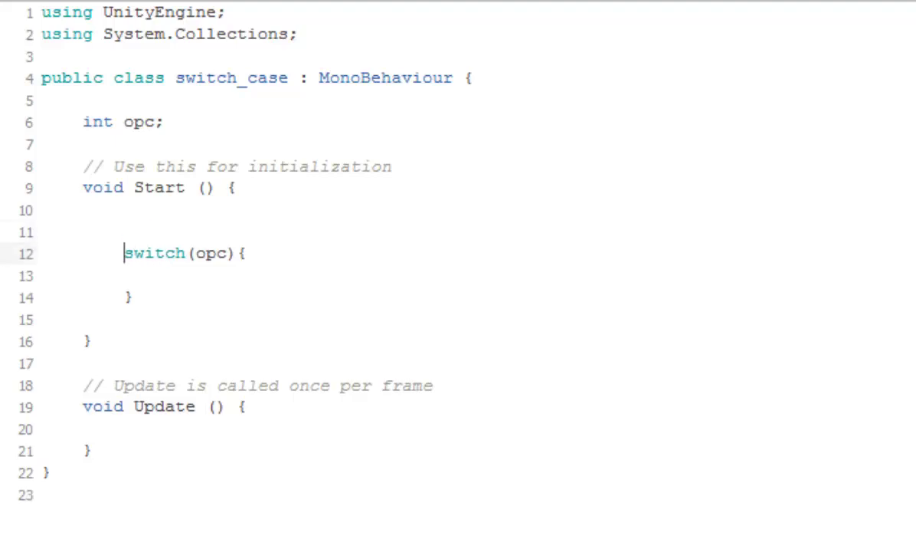
key(Up)
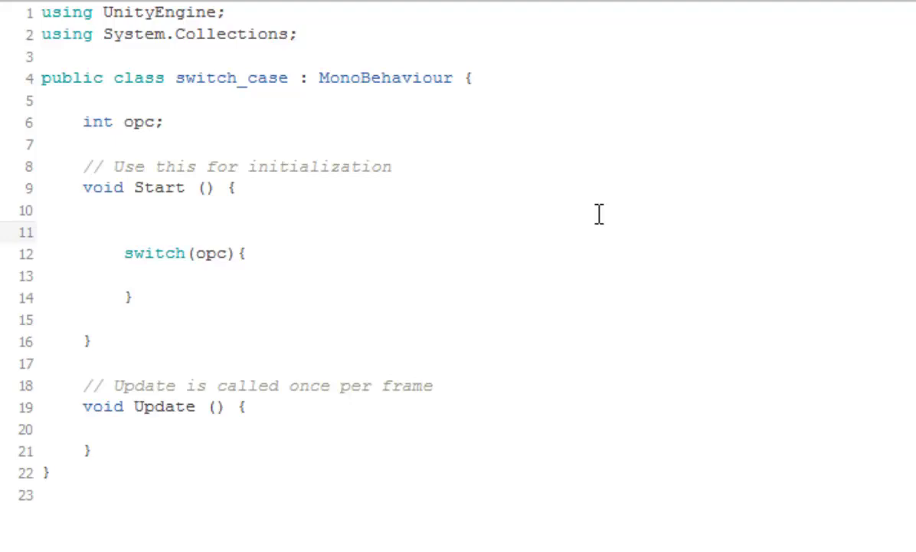
Step: Assign opc=1; above the switch and add 'case 0:' as the switch's first line
text(opc=)
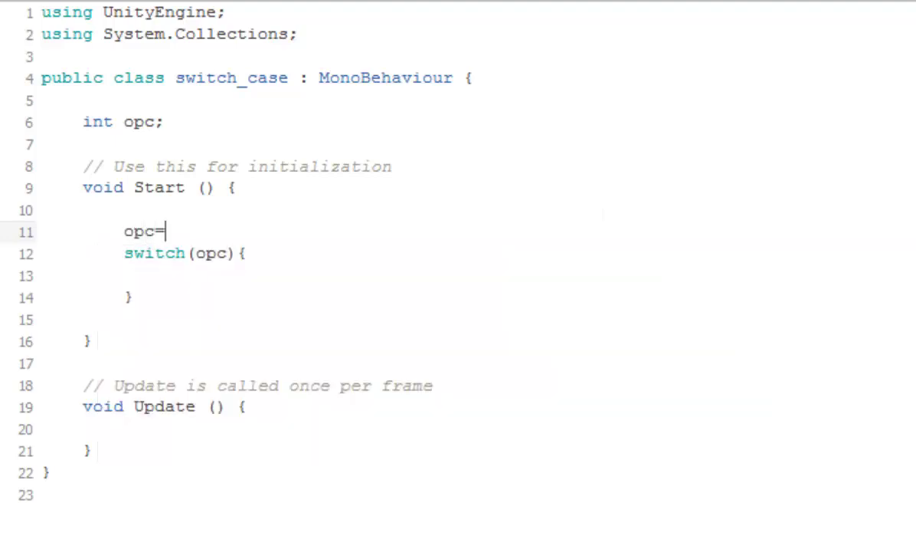
text(1;)
key(Down)
key(Down)
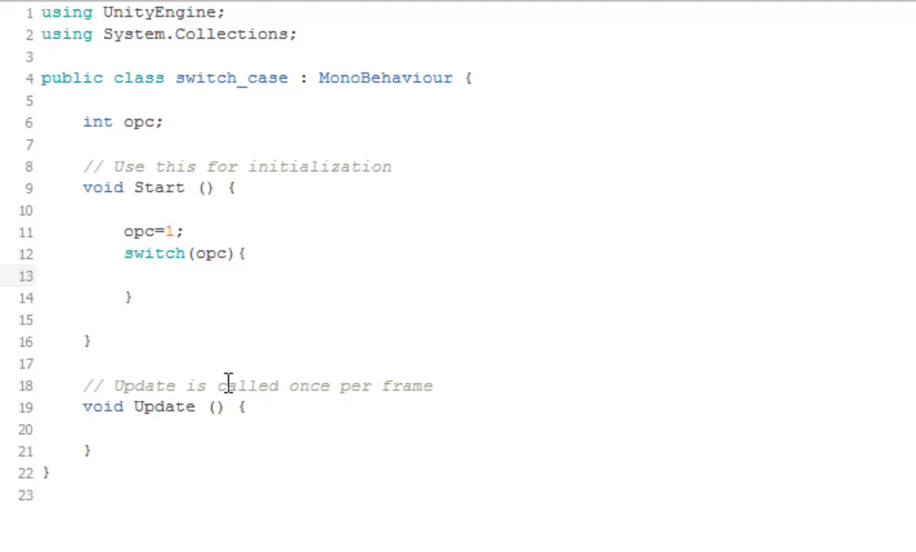
text(case)
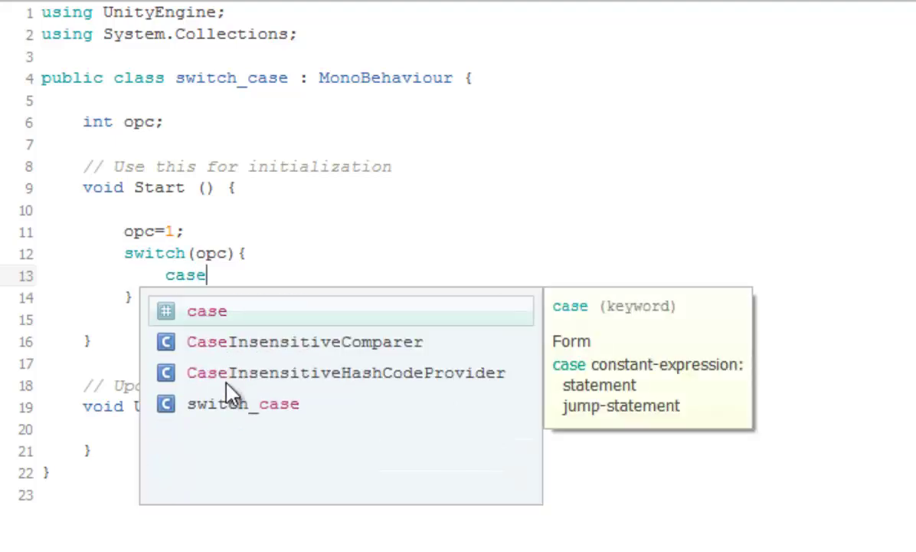
text( 0:)
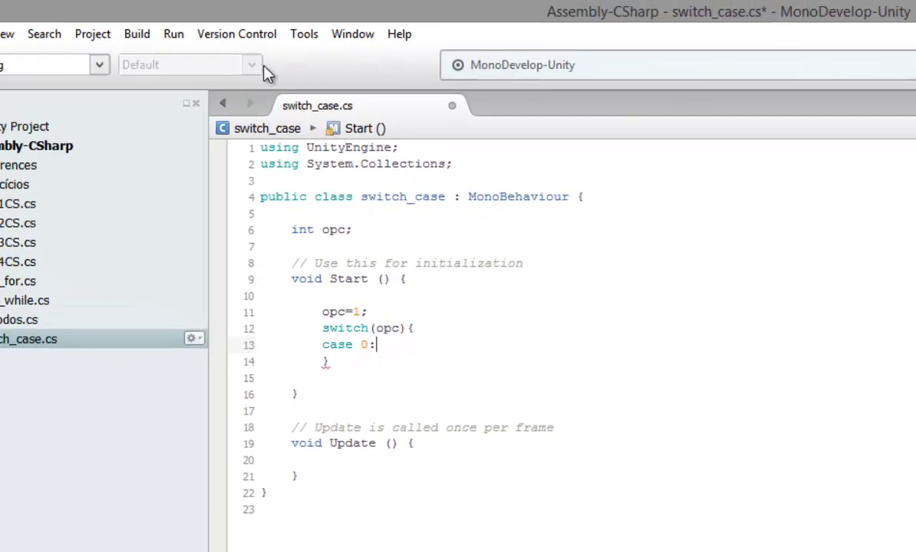
Step: Set the Text Editor Behavior indentation mode to None in Options
click(302, 34)
click(348, 163)
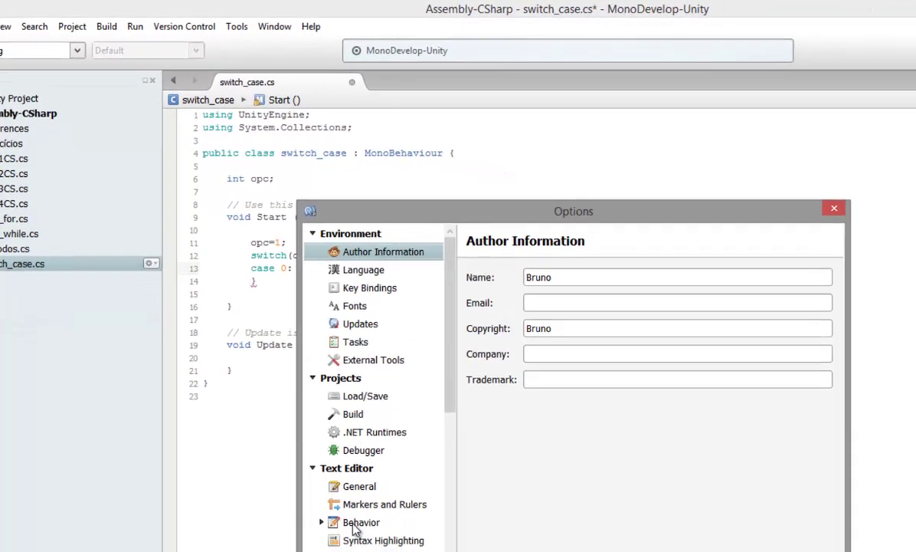
click(353, 524)
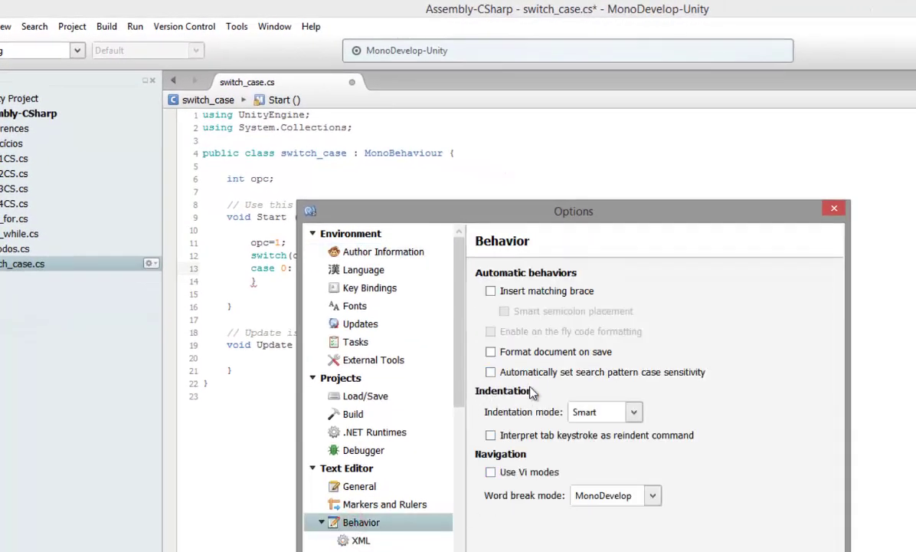
click(634, 412)
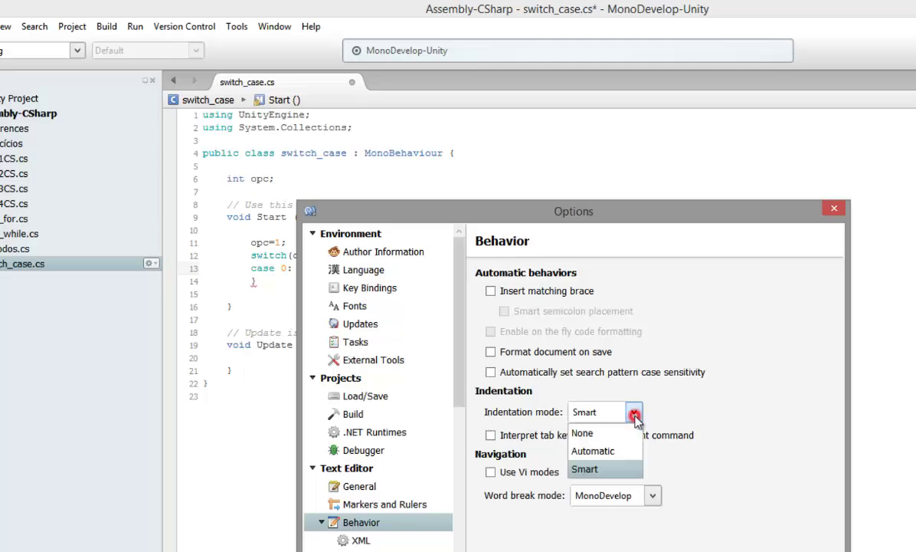
click(605, 434)
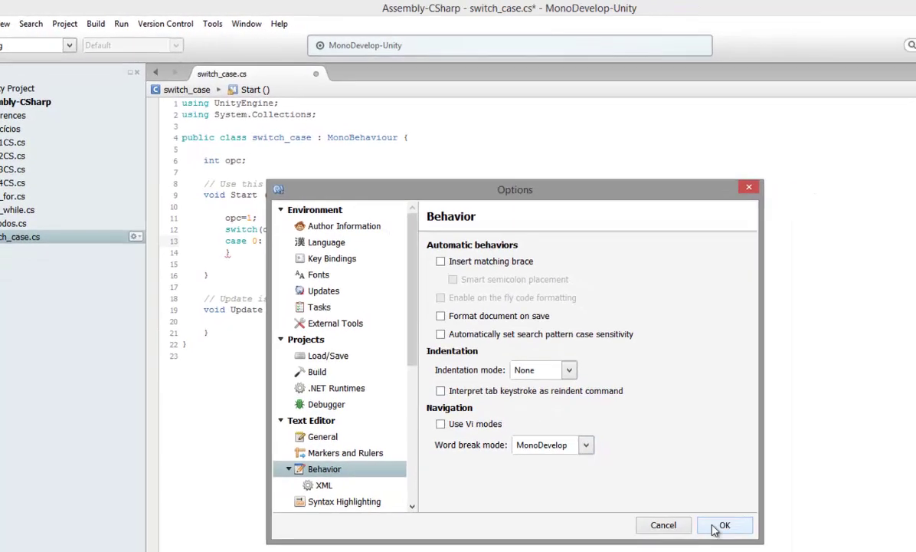
click(792, 551)
Step: Indent case 0 with Tab and add an indented empty line below it
click(226, 241)
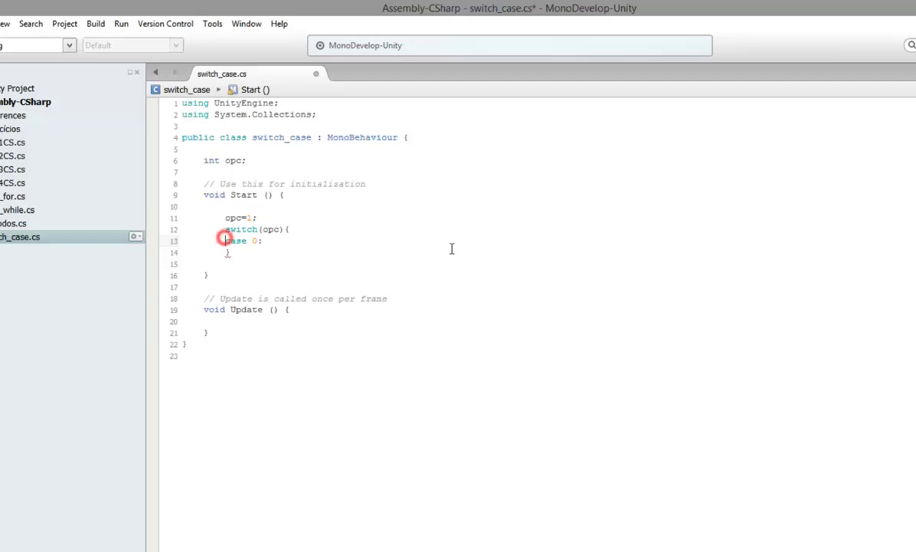
key(Tab)
key(Return)
key(Tab)
key(Tab)
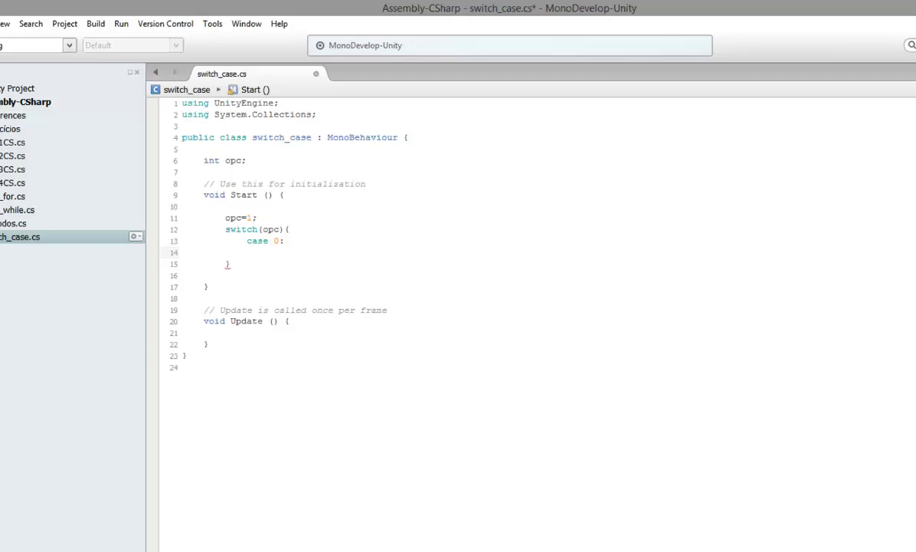
Step: Set the Text Editor Behavior indentation mode back to Automatic
click(213, 23)
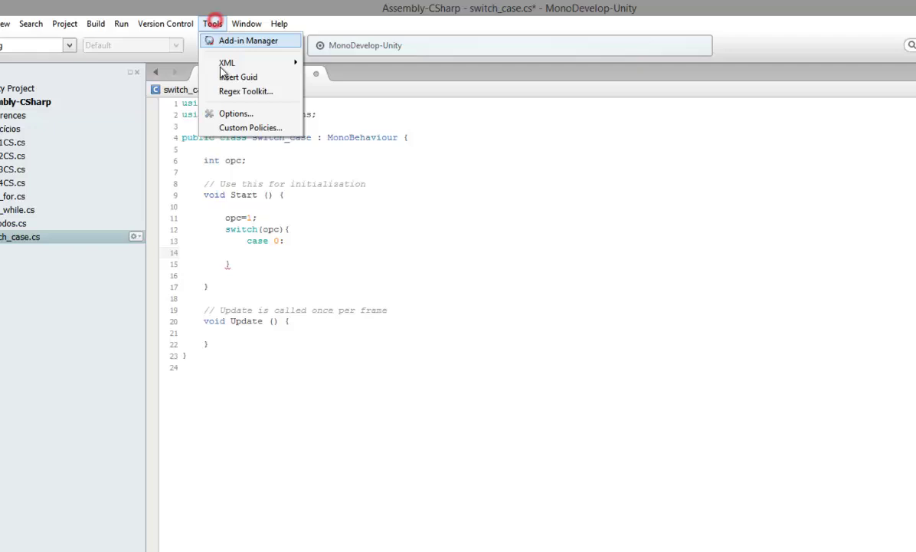
click(236, 113)
click(325, 469)
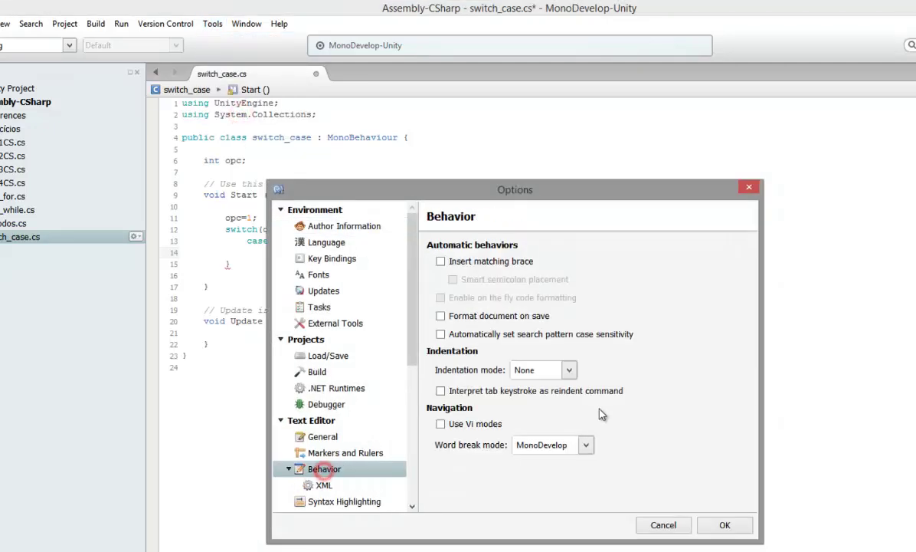
click(563, 369)
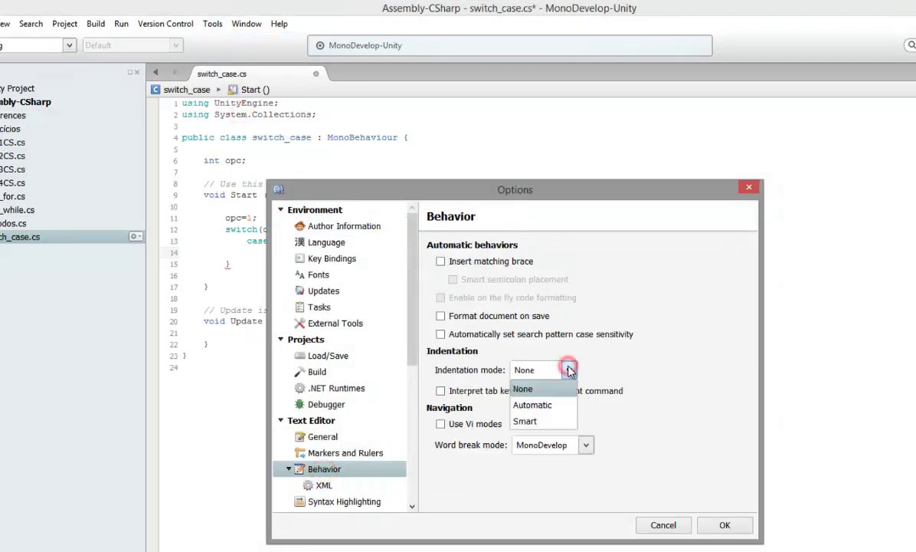
click(530, 405)
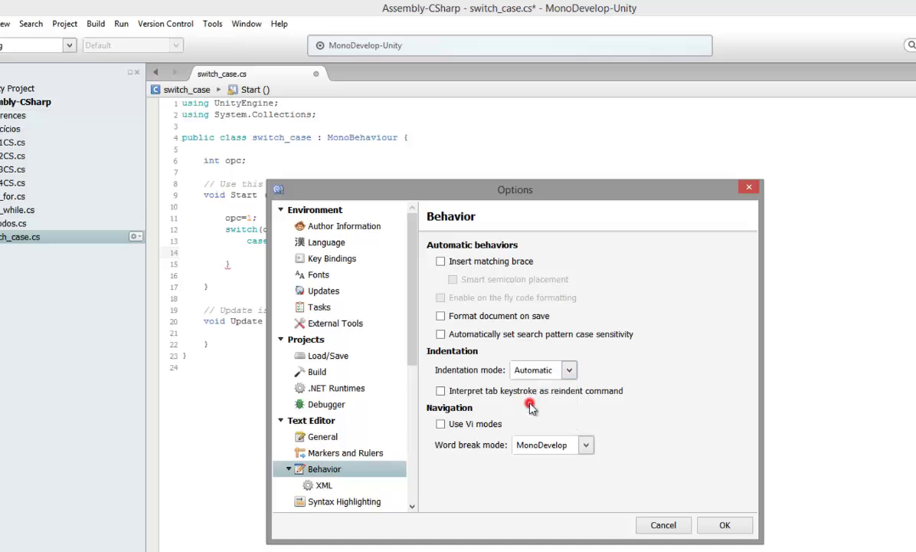
click(725, 525)
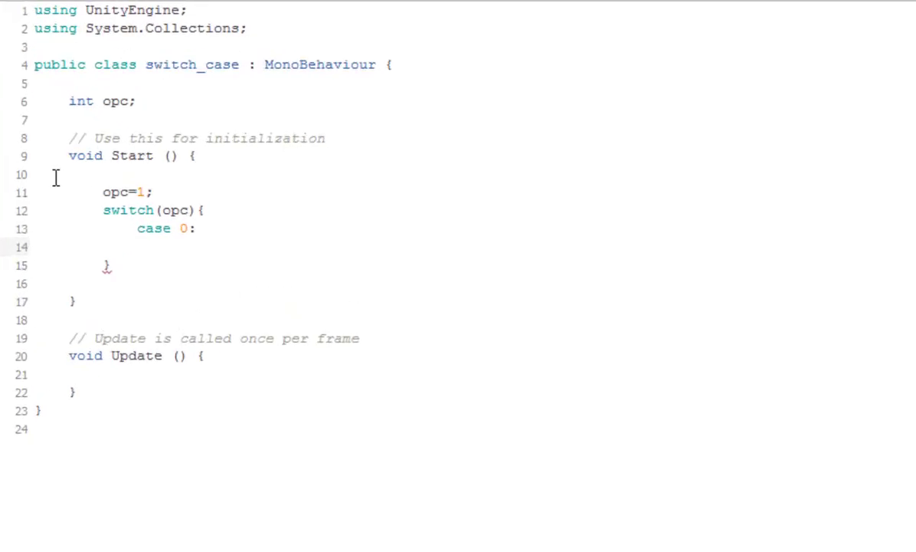
Step: Add braces after case 0 containing Debug.Log ("Valor seleciona 0");
key(Up)
key(Right)
key(Right)
key(Right)
key(Right)
key(Right)
key(Right)
key(Right)
text({)
key(Return)
text(})
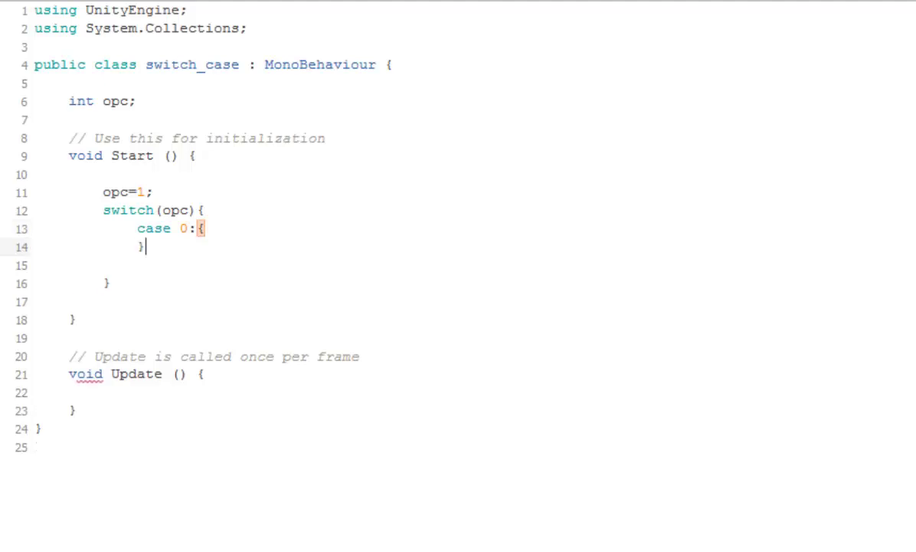
key(Left)
key(Return)
key(Tab)
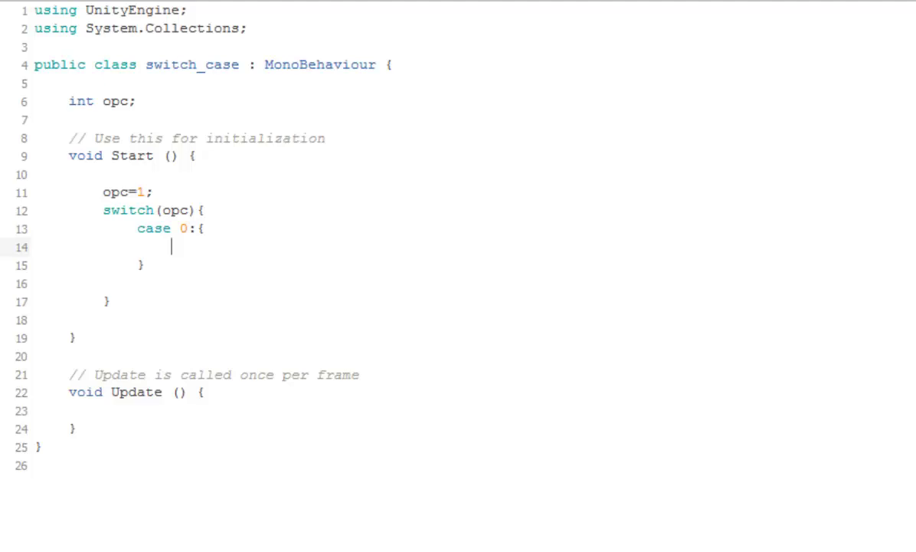
text(D)
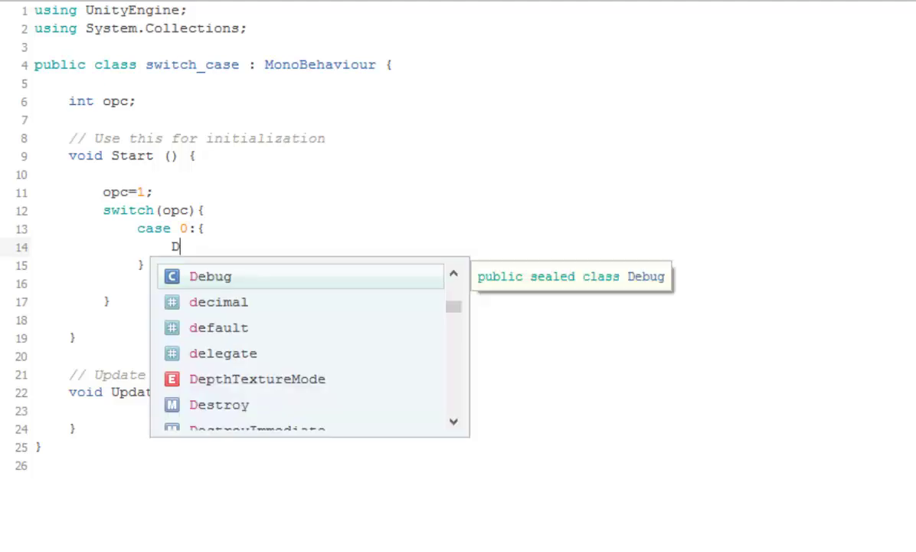
text(ebug.L)
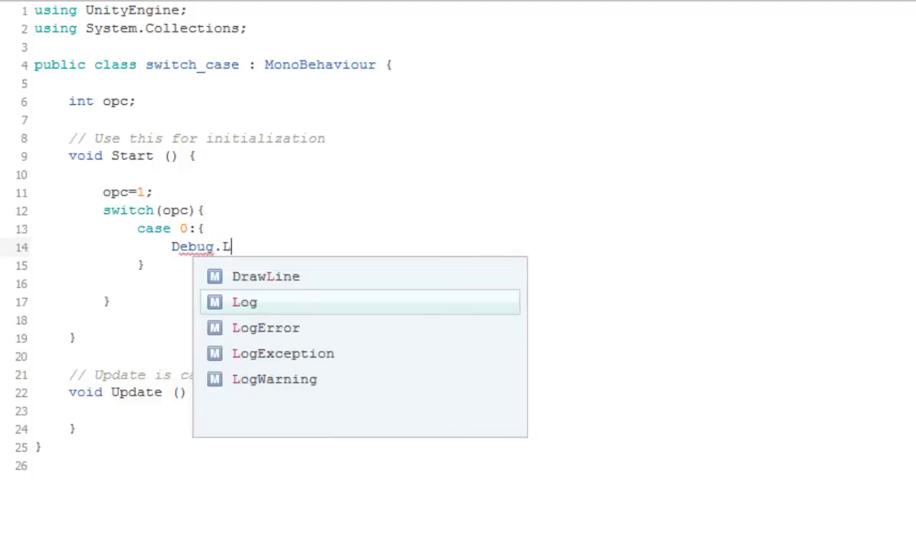
text(og )
text((");)
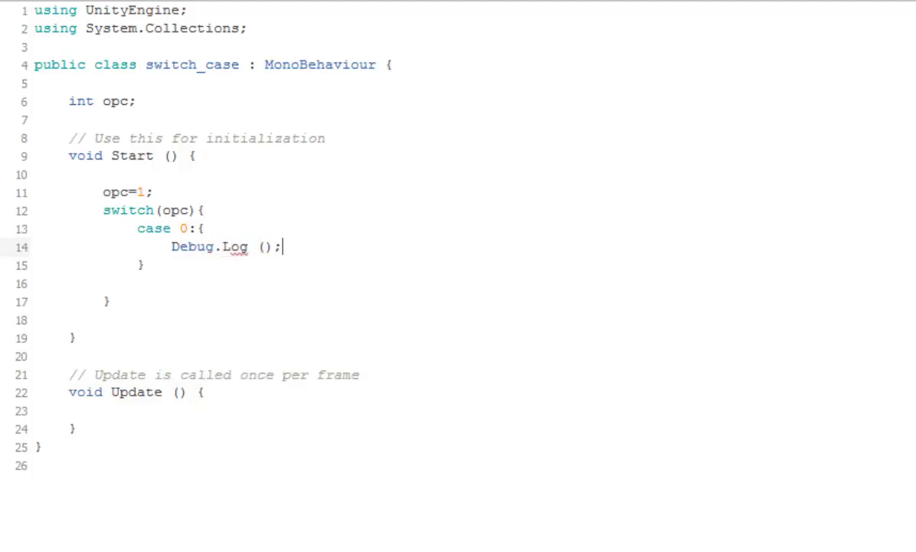
key(Left)
key(Left)
text(')
key(BackSpace)
text(")
text(Valor )
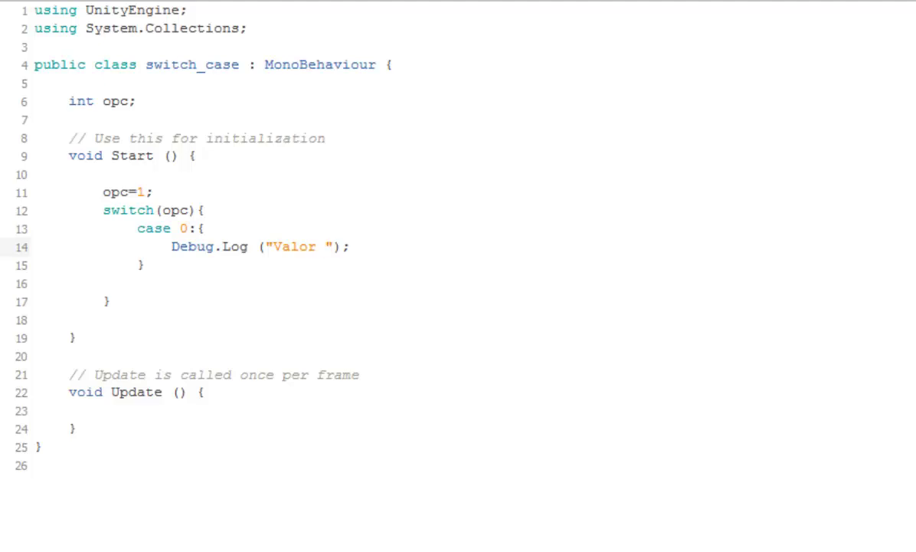
text(sele)
text(ciona 0)
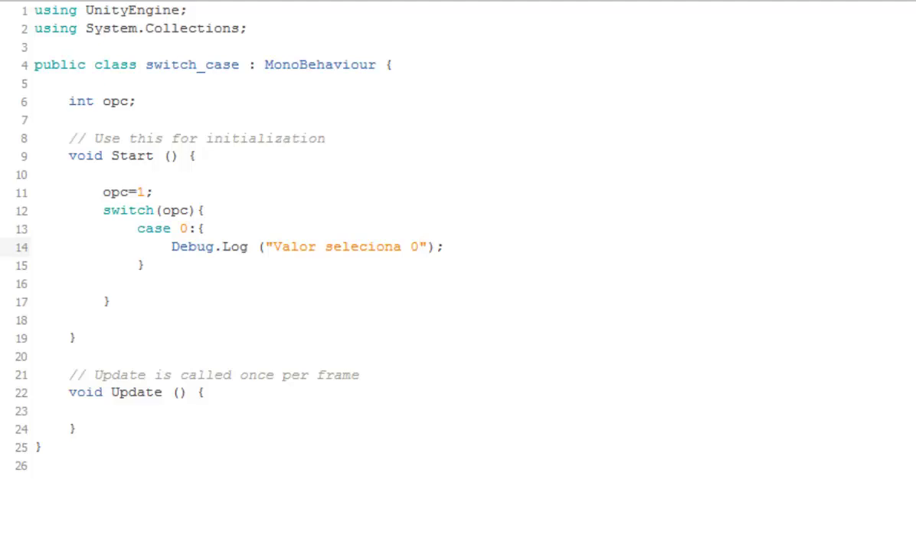
key(Right)
key(Right)
key(Right)
key(Return)
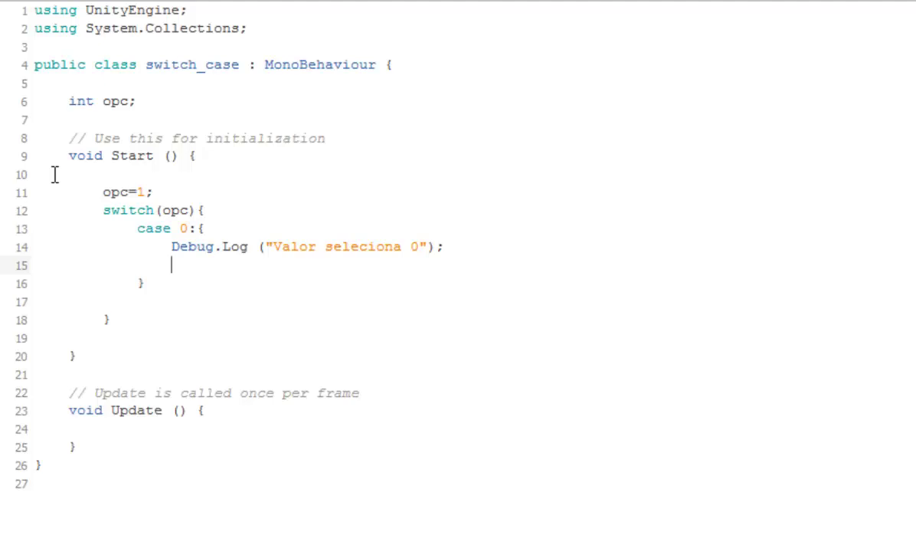
Step: Add break; after the log and open a new line below case 0's closing brace
text(bree)
key(BackSpace)
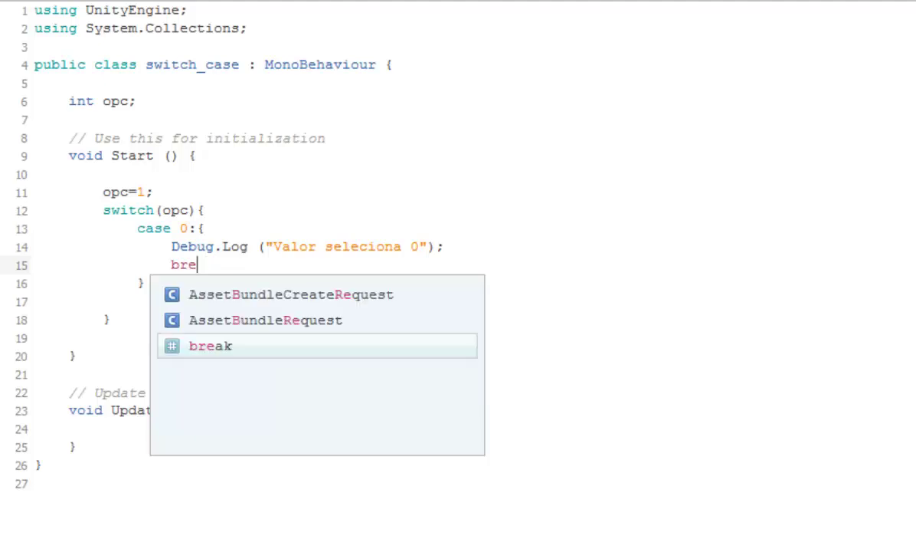
text(ak;)
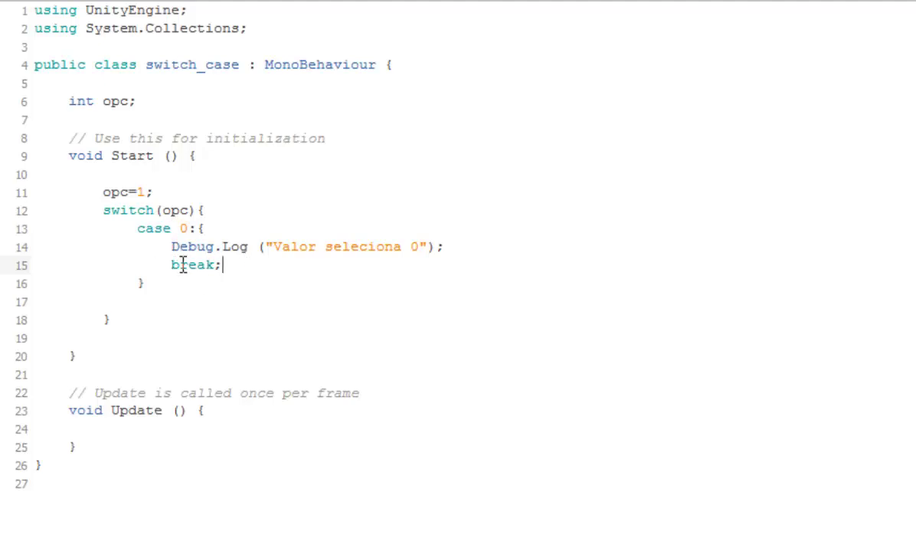
click(147, 284)
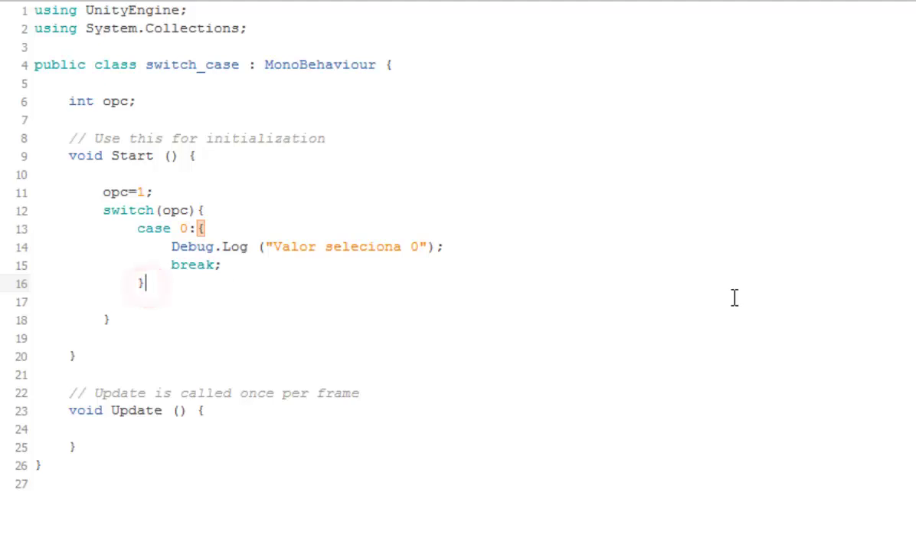
key(Return)
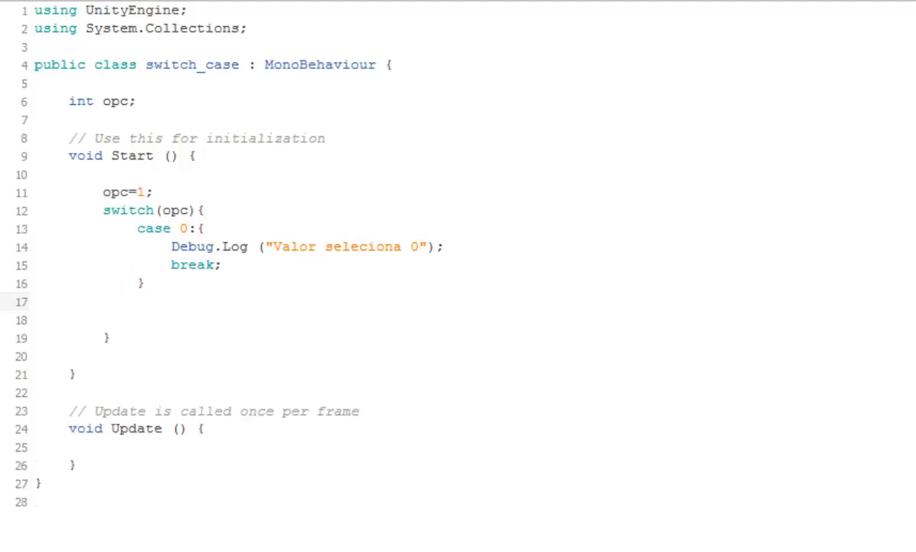
Step: Add a 'case 1 :' branch with an empty braced block after case 0
text(case)
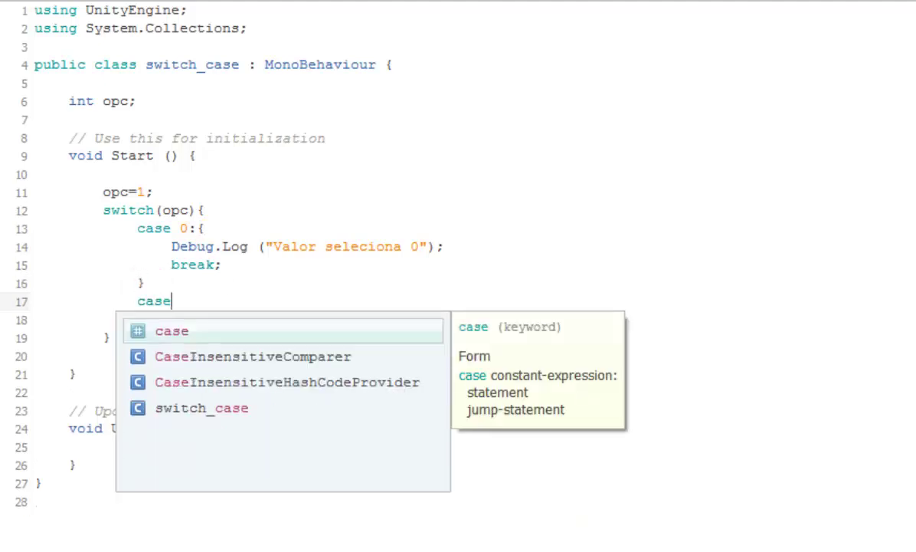
text( 1 )
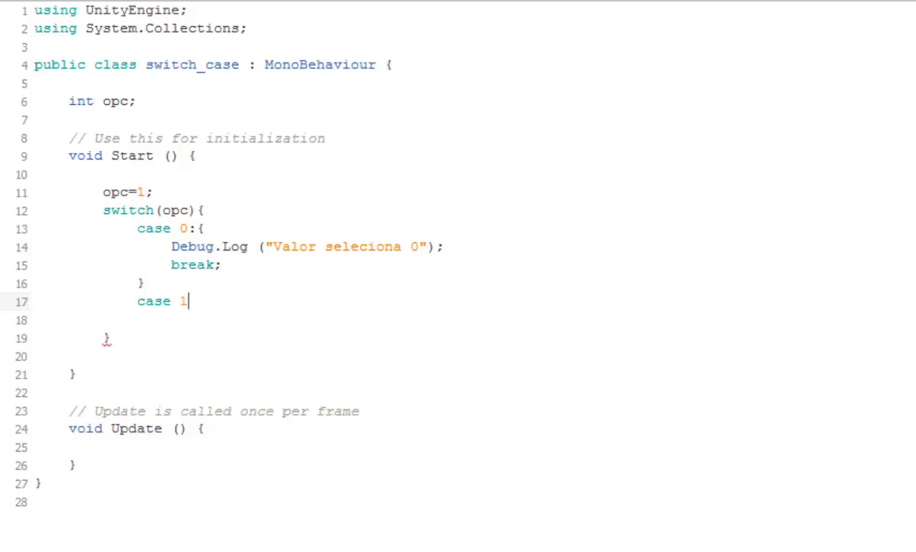
text(:{)
key(Return)
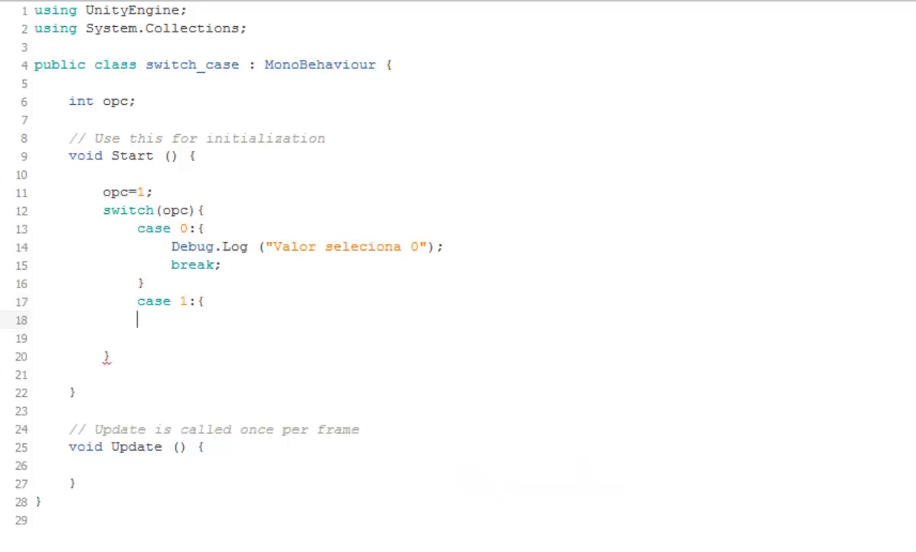
text(})
key(Left)
key(Return)
key(Up)
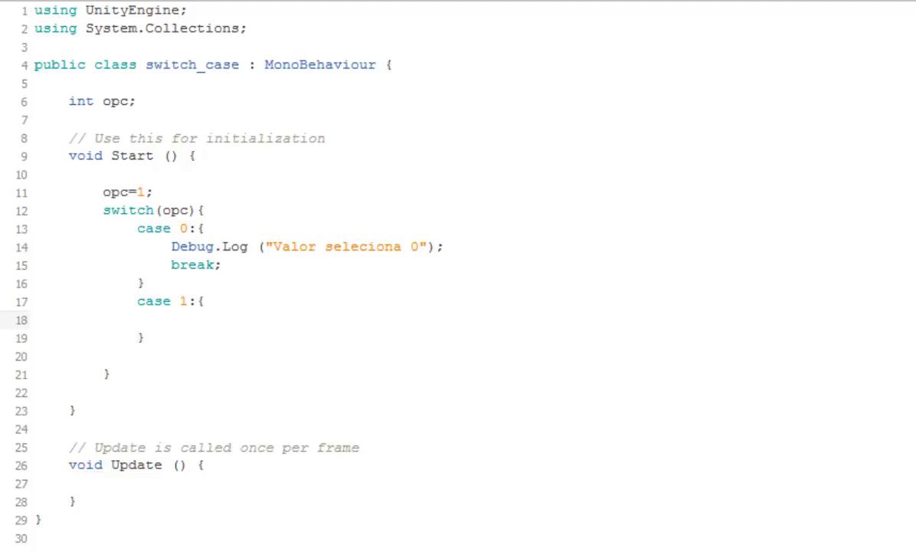
Step: Write a Debug.Log () call inside case 1, starting and then trimming a message string
text(De)
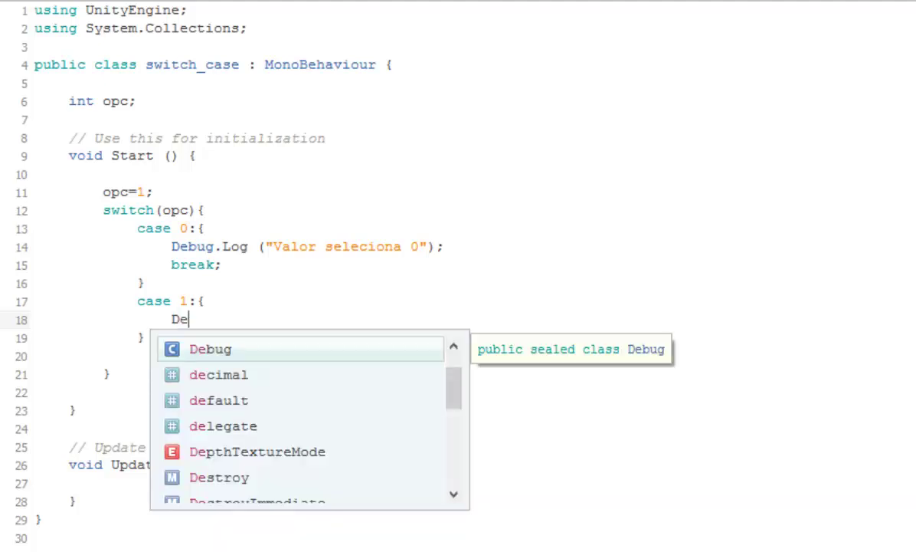
text(bu)
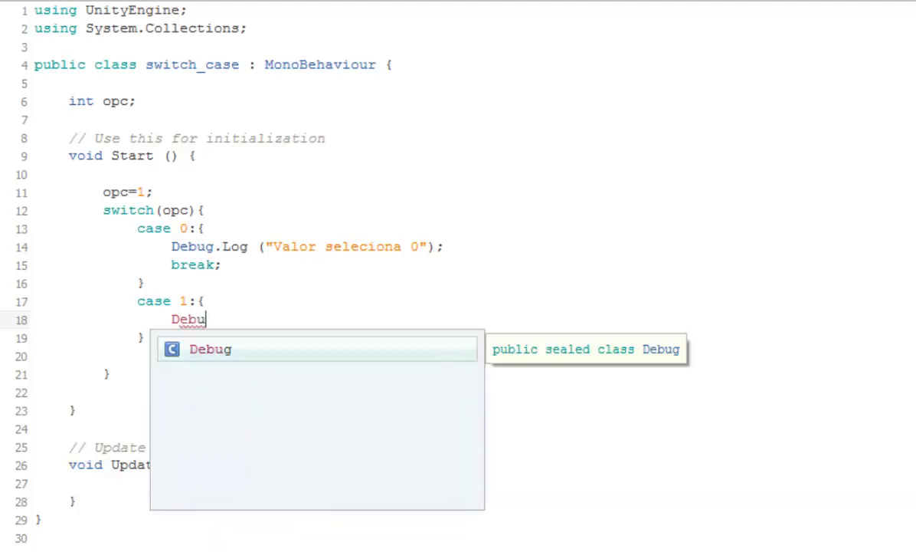
text(g)
text(.Log)
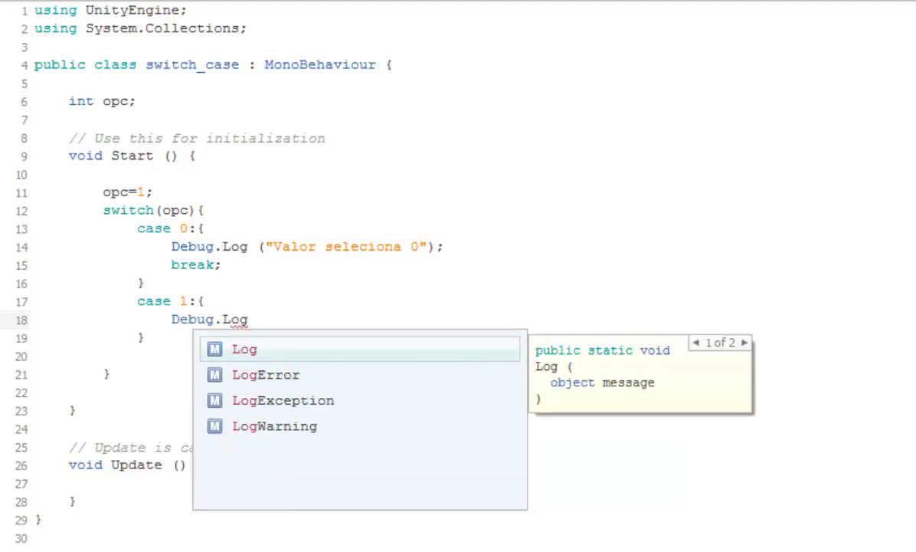
text( ())
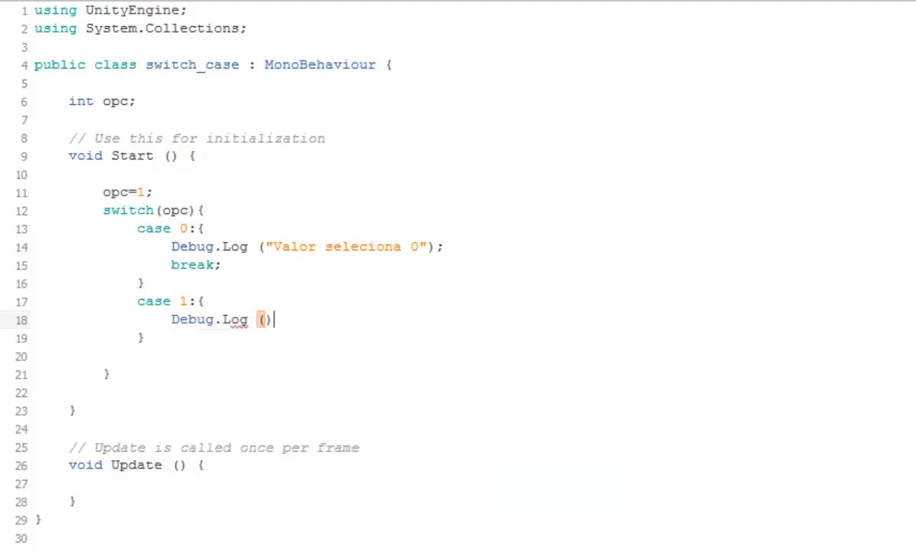
key(Left)
text("Va)
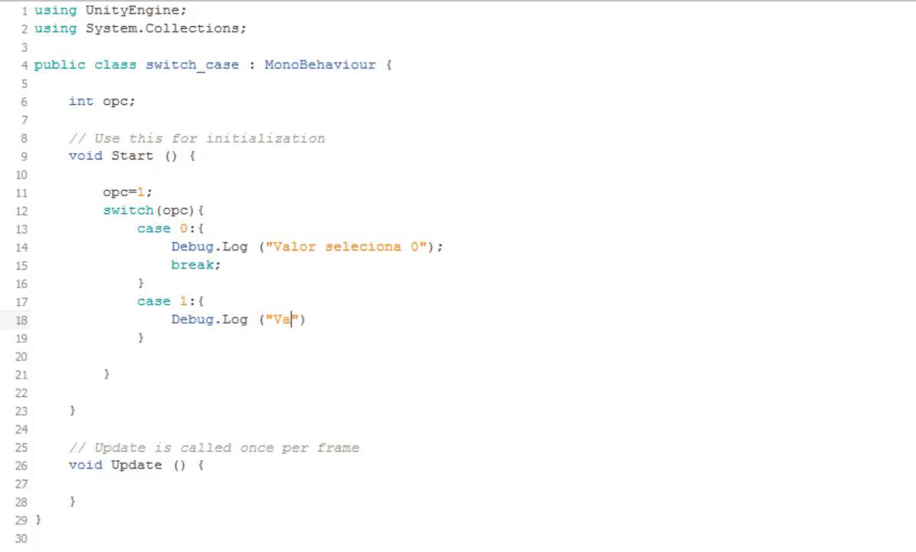
text(lor se)
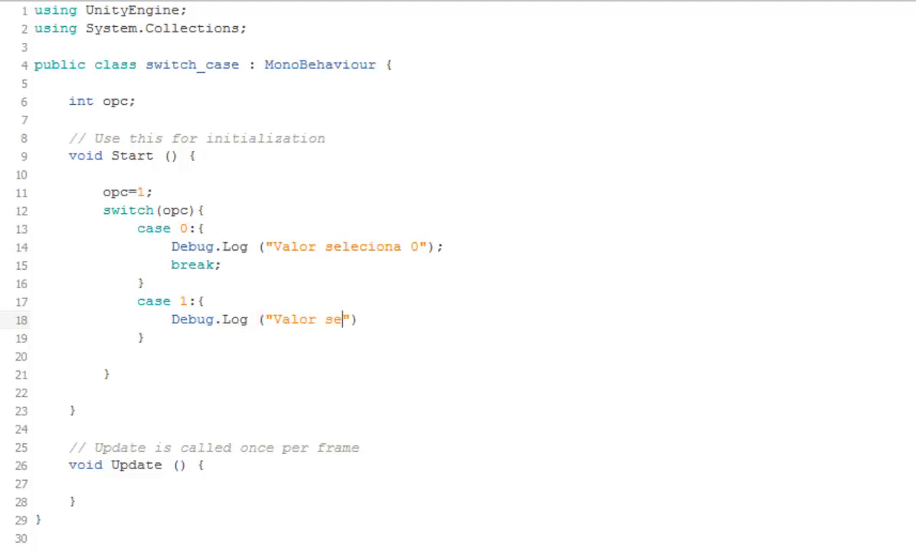
text(l)
key(BackSpace)
key(BackSpace)
key(BackSpace)
key(BackSpace)
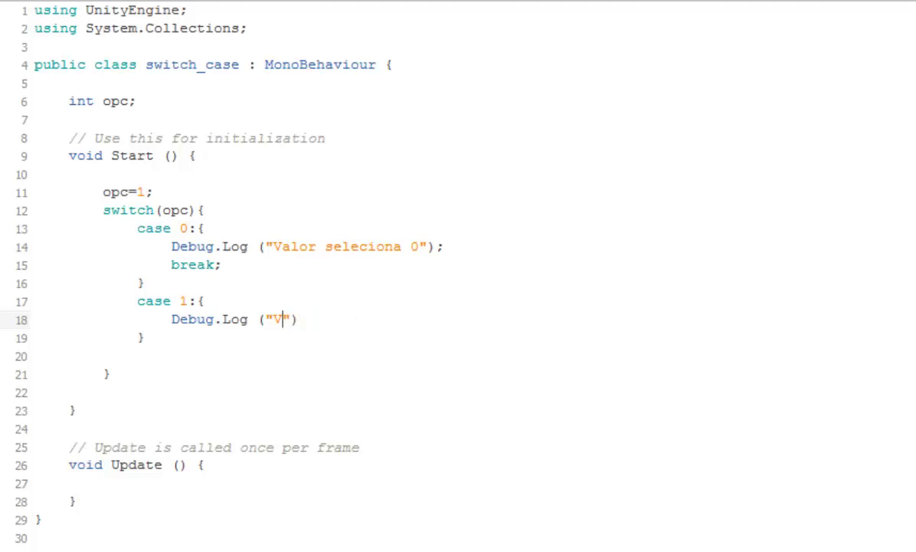
key(BackSpace)
Step: Enter "Um" as the case 1 message and change the case 0 message to "Zero"
text(Um)
drag(274, 246, 414, 252)
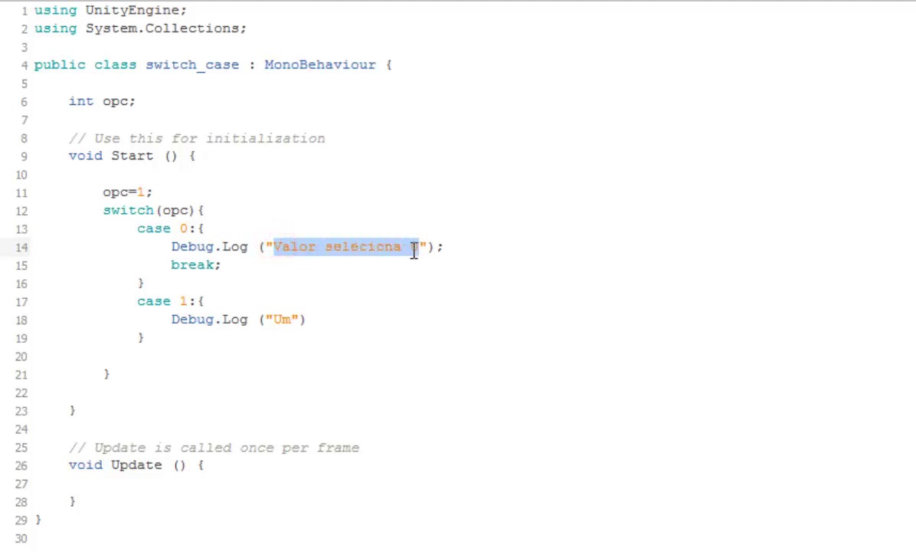
text(Zero)
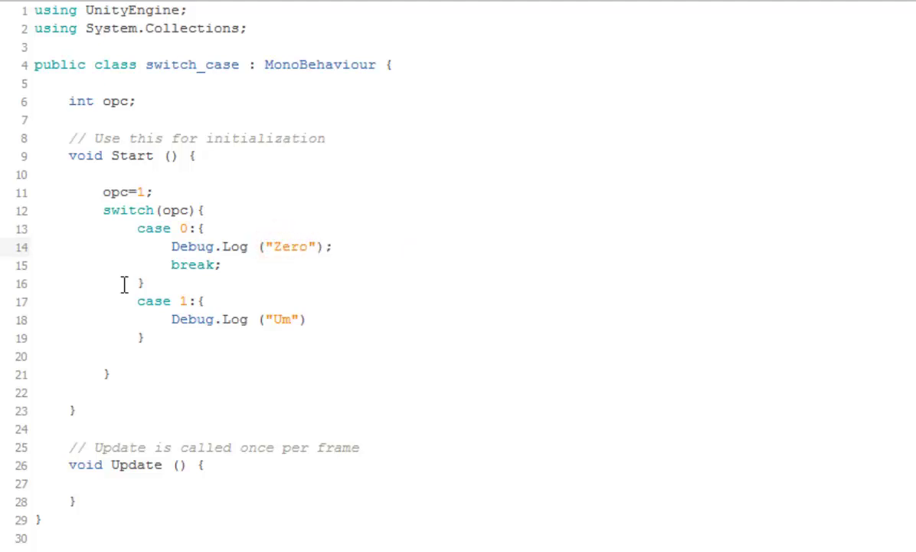
Step: End the Um log line with a semicolon and add break; below it in case 1
click(144, 337)
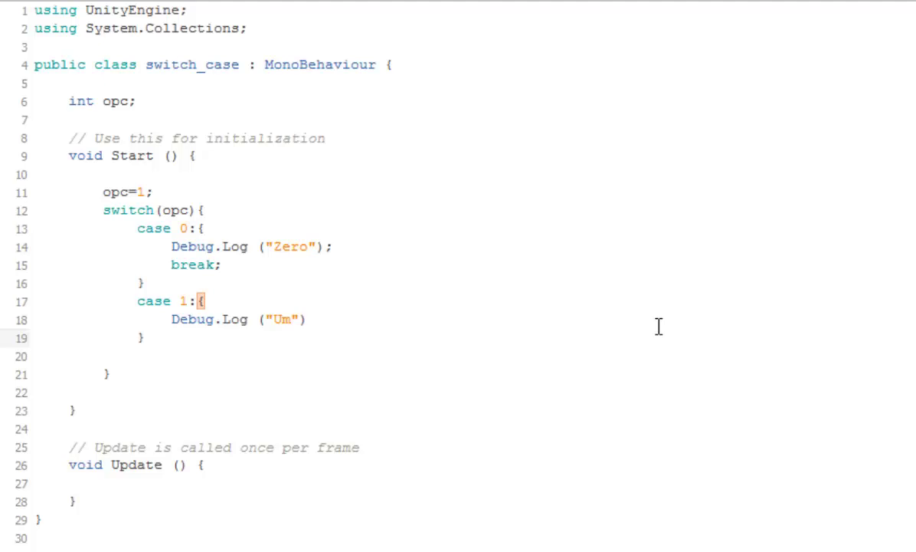
key(Up)
key(End)
text(;)
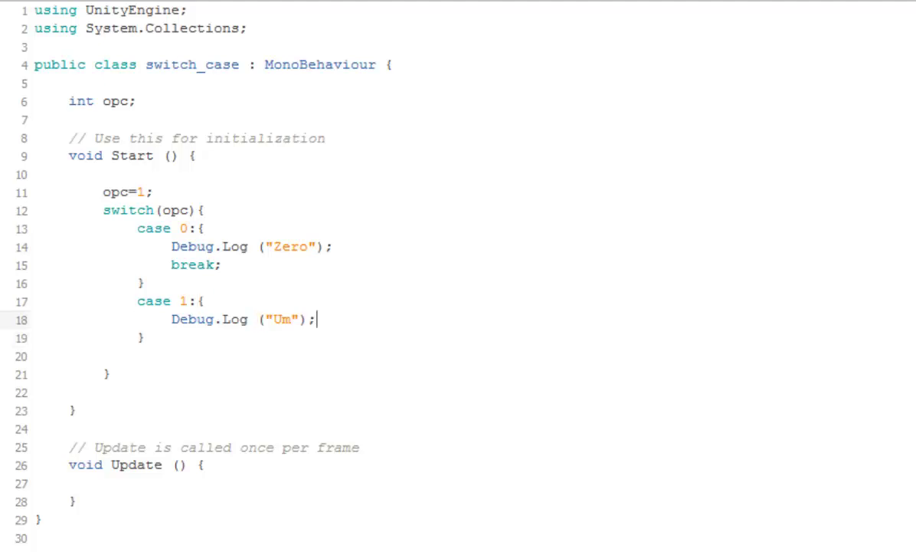
key(Return)
text(bre)
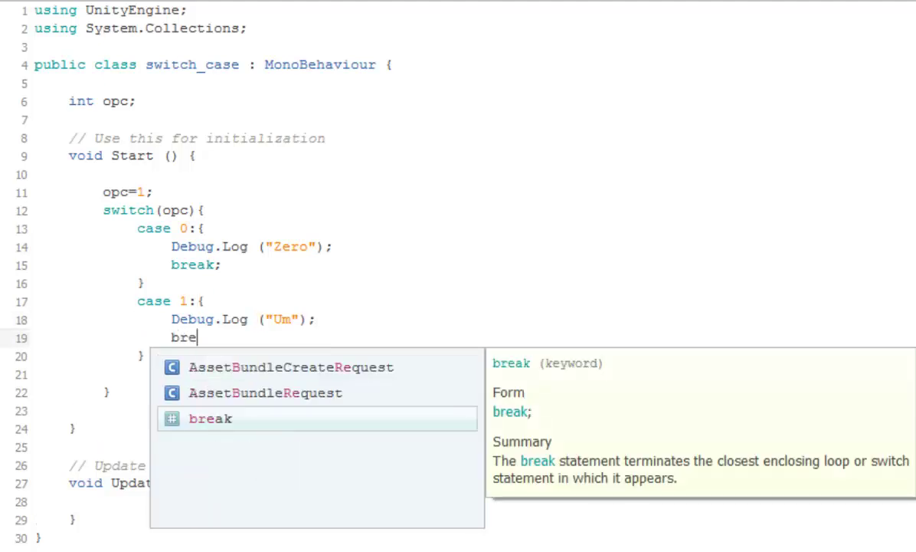
text(ak.)
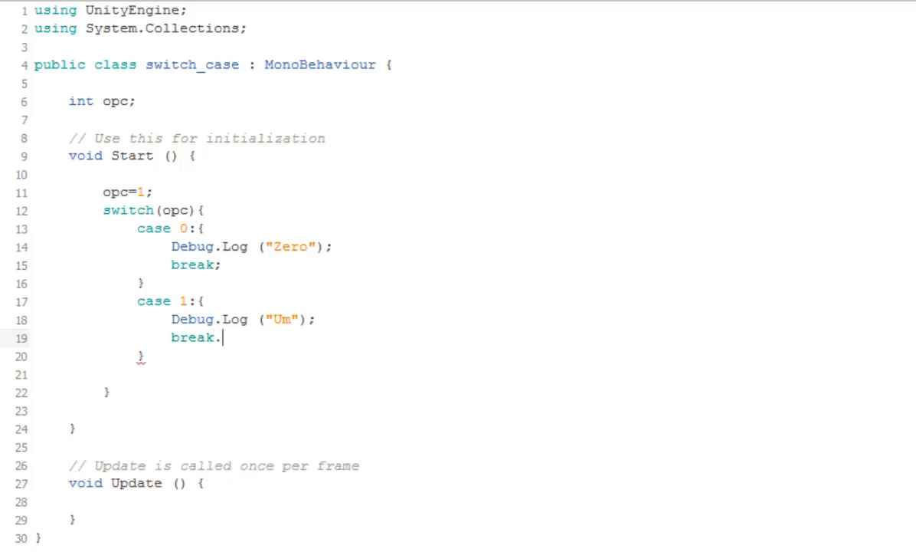
click(145, 355)
click(223, 337)
key(BackSpace)
text(;)
click(145, 355)
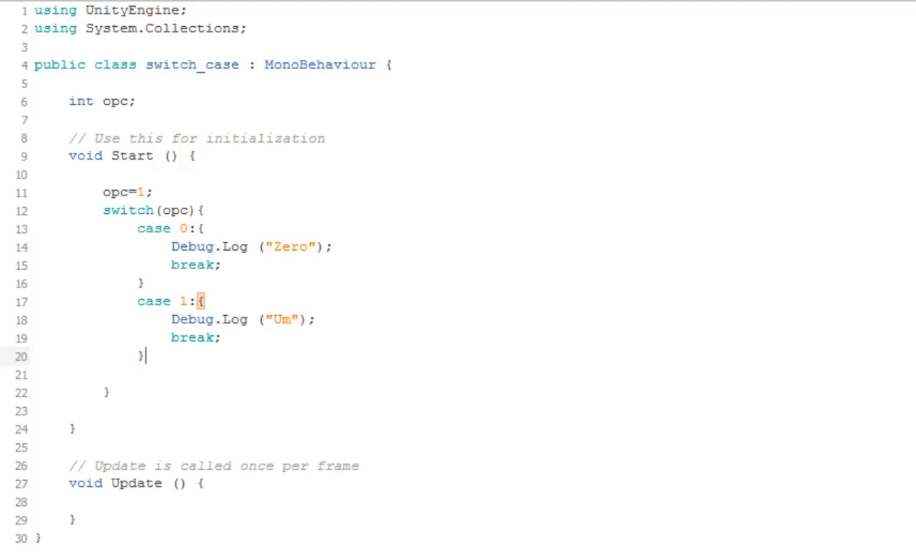
Step: Add a 'case 2:' branch with an empty braced block after case 1
key(Return)
text(case )
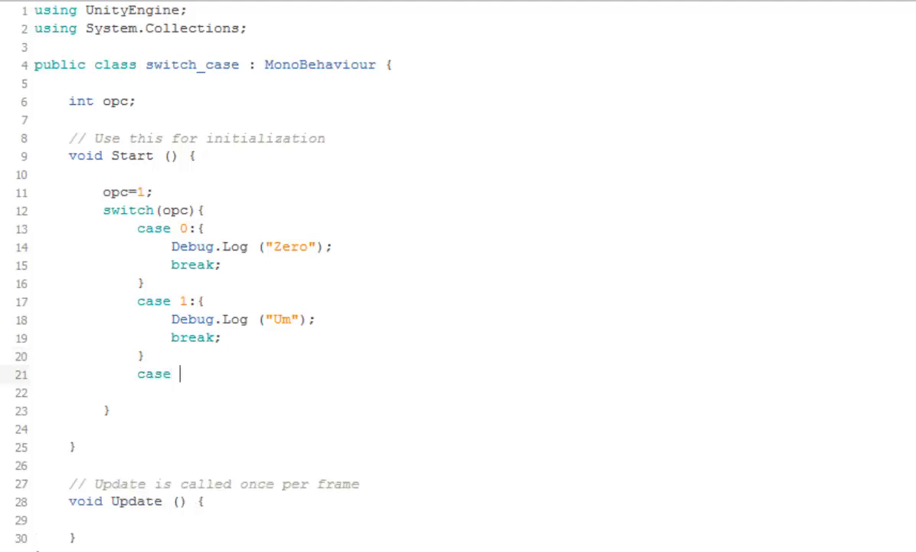
text(2:)
text({)
key(Return)
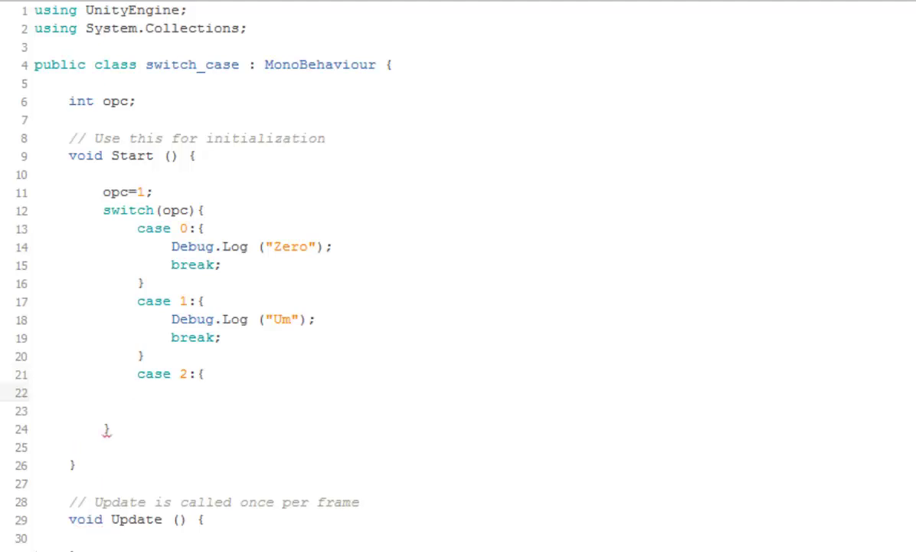
text(})
key(Left)
key(Return)
Step: Fill case 2 with Debug.Log ("Dois"); followed by break;
click(171, 393)
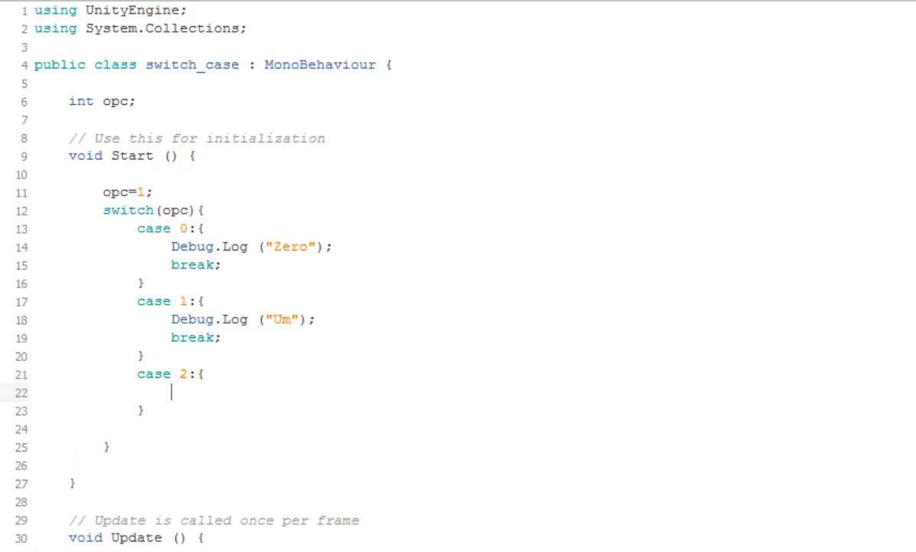
text(De)
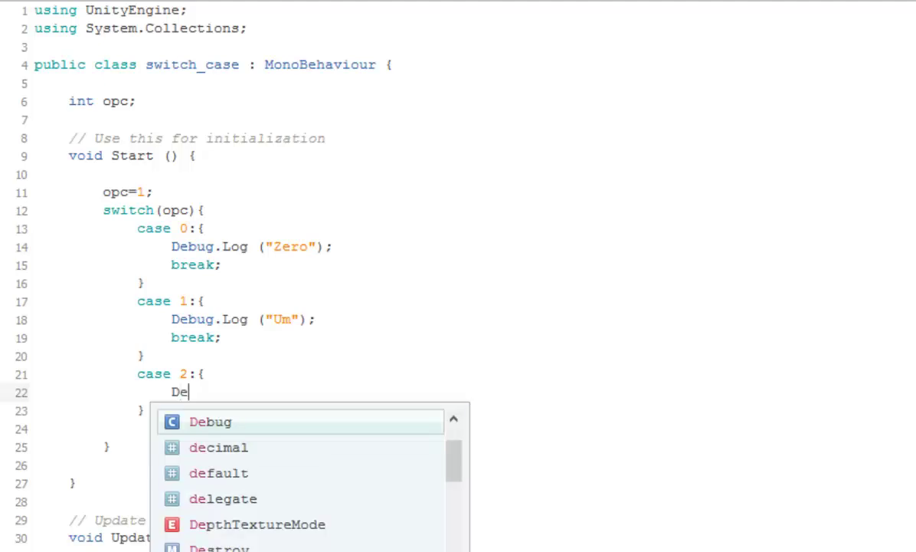
text(bug)
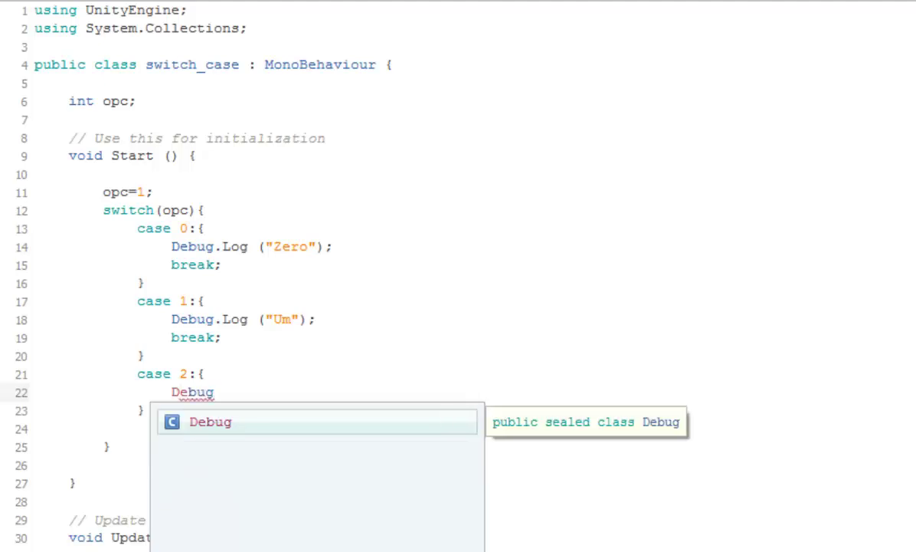
text(.Log )
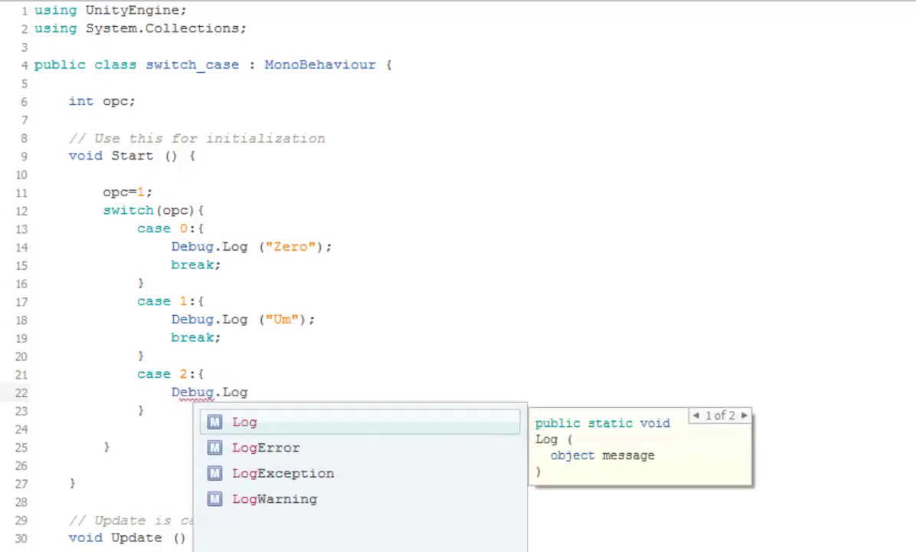
text((""))
text(;)
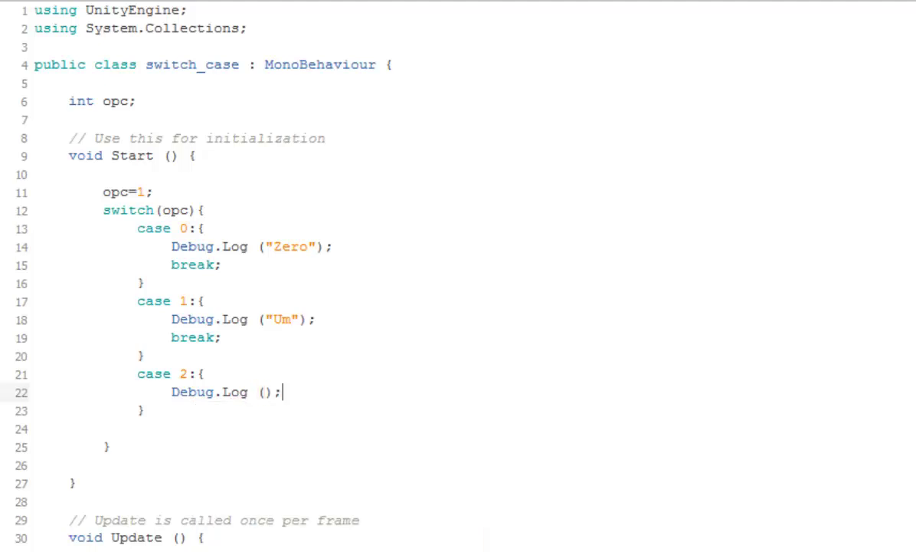
key(Left)
key(Left)
text("Do)
text(is)
key(Return)
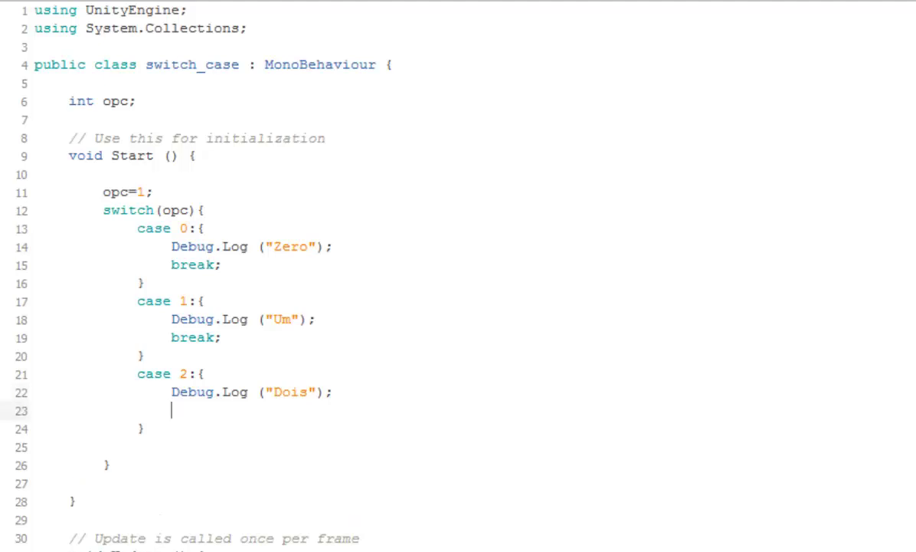
text(break)
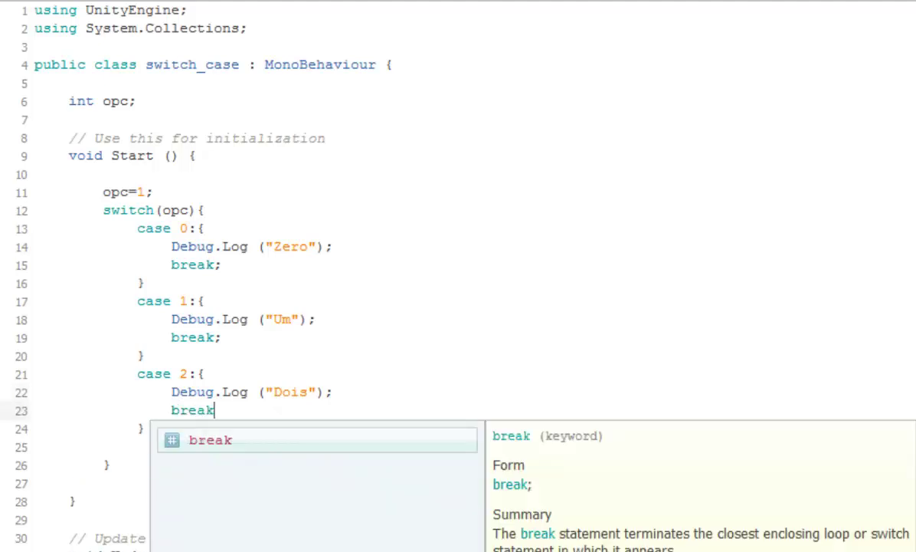
text(;)
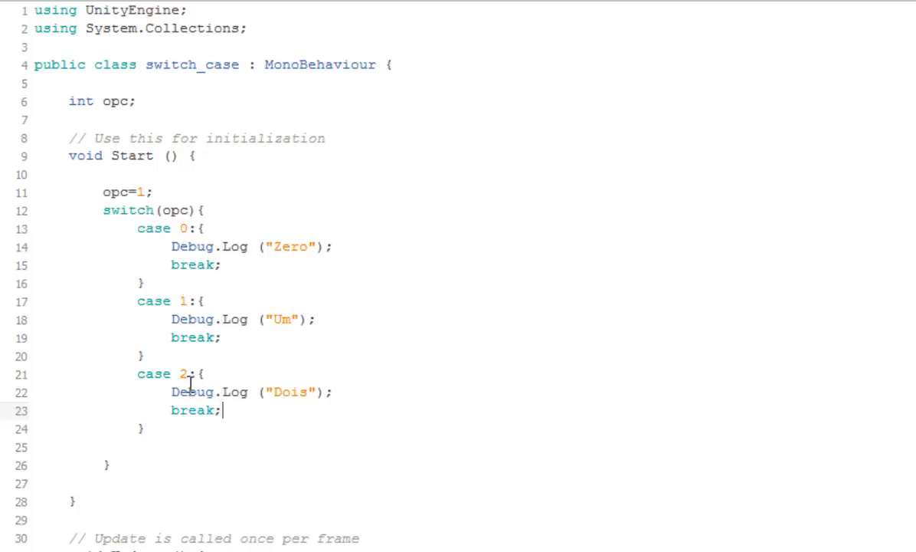
click(154, 428)
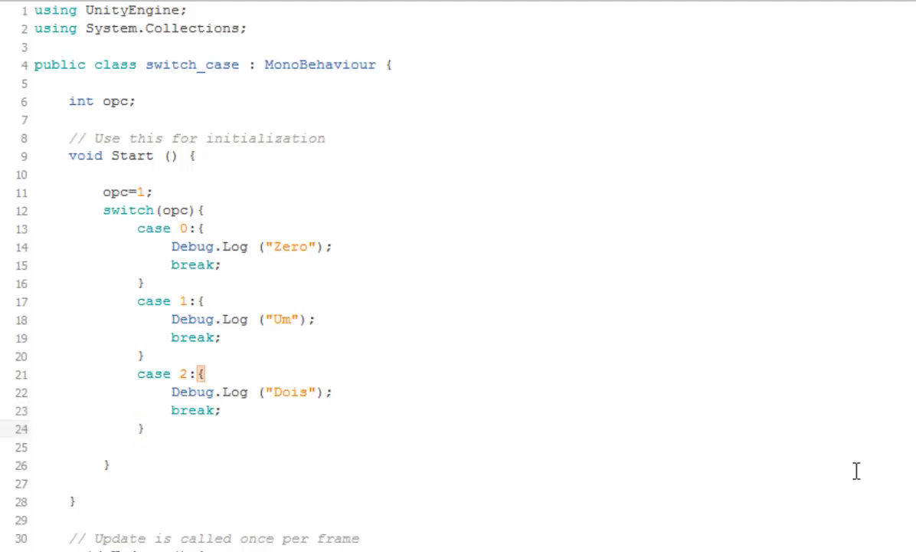
key(Down)
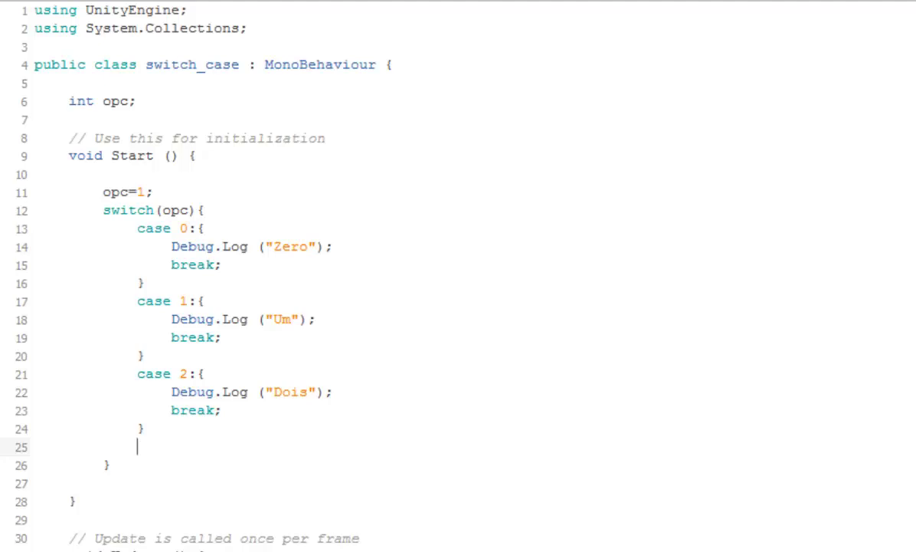
Step: Add 'default:' (corrected from 'Default') with an empty braced block after case 2
text(D)
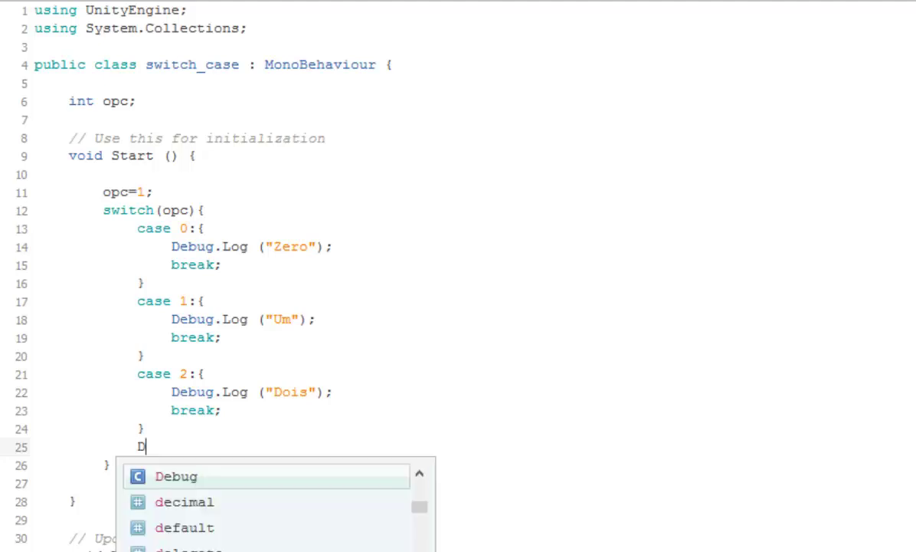
text(ef)
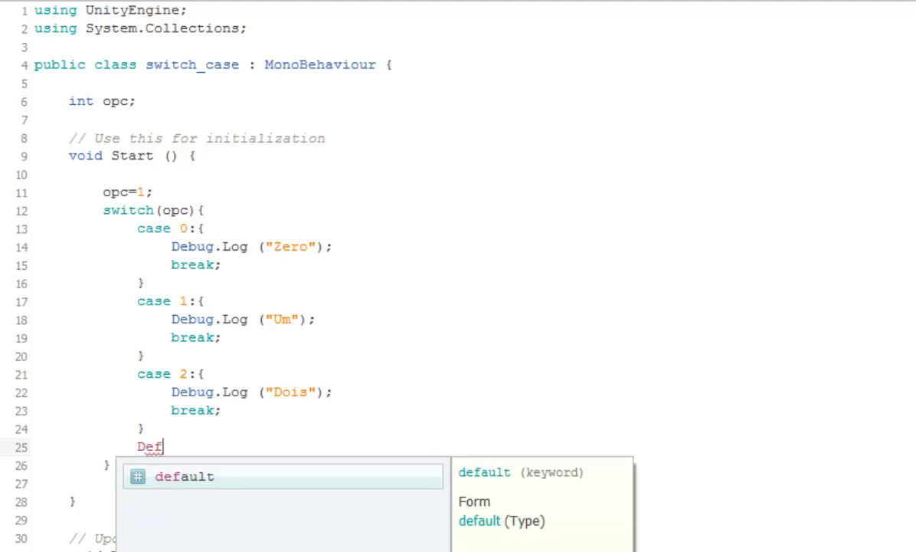
text(ault)
key(Left)
key(Left)
key(Left)
key(Left)
key(Left)
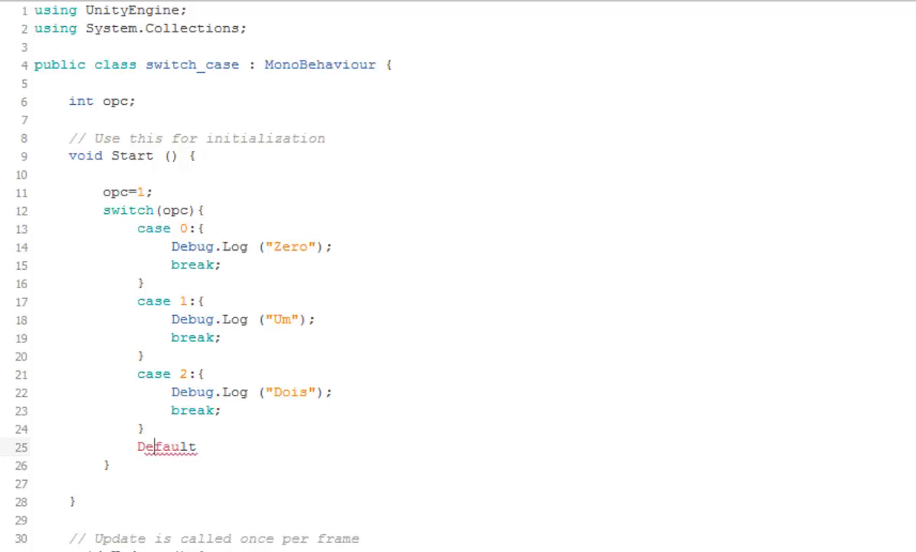
key(Left)
key(Left)
key(Delete)
text(d)
key(End)
text(:)
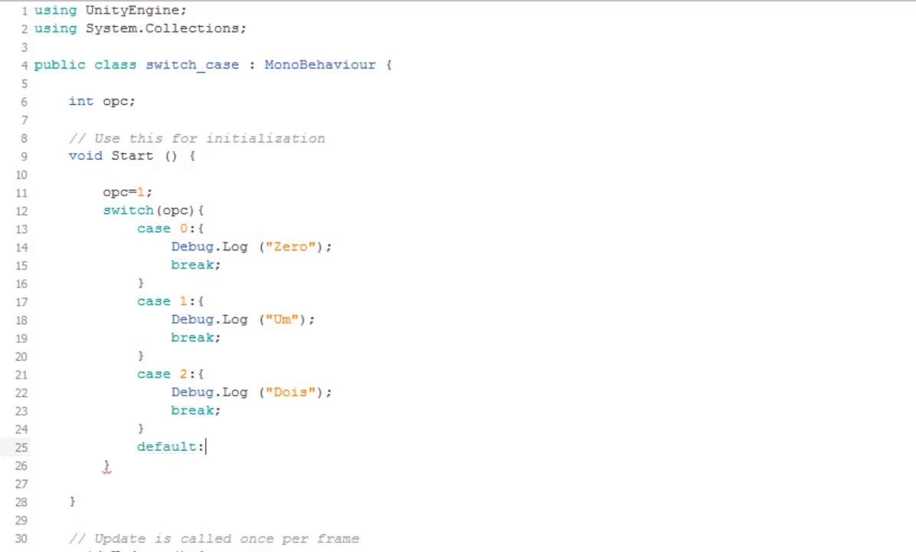
text({)
key(Return)
text(})
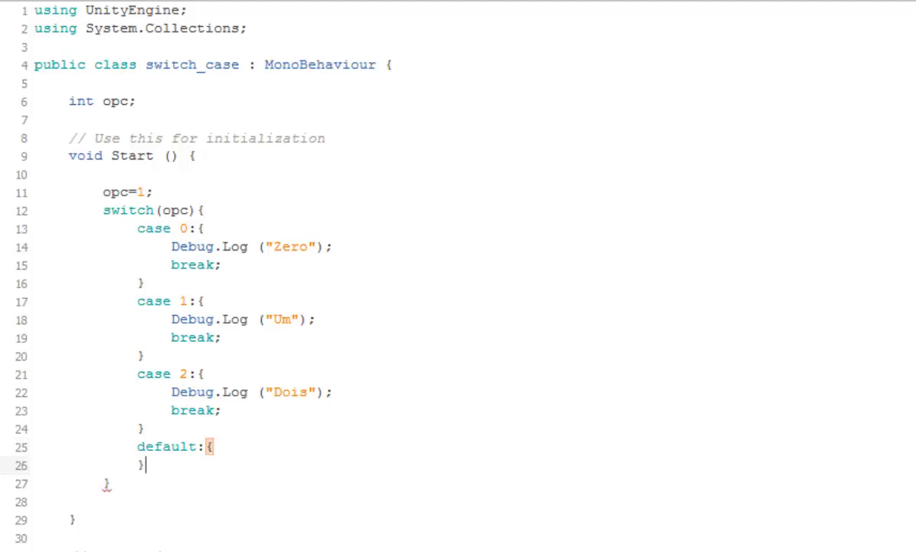
key(Left)
key(Return)
key(Up)
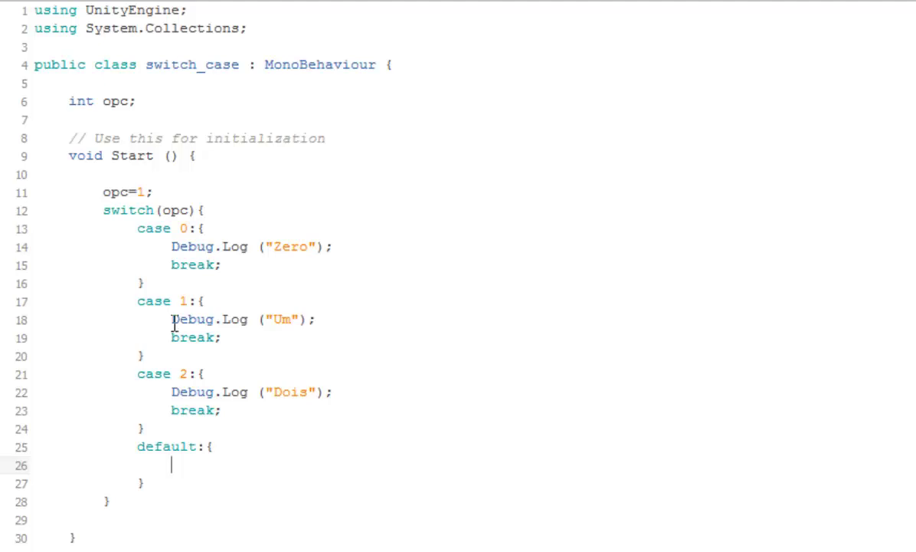
Step: Write a Debug.Log call in the default branch and begin its message as 'Valor inva'
mouse_move(171, 315)
text(De)
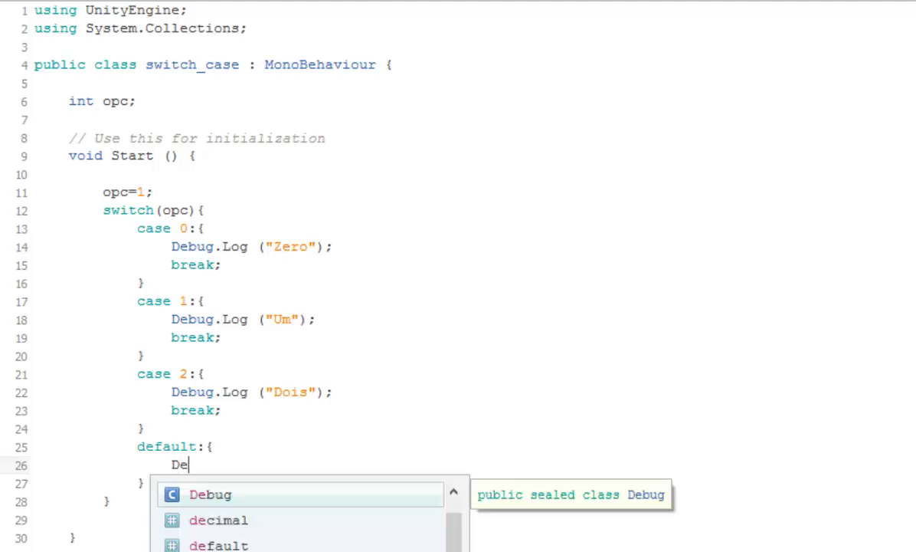
text(bug)
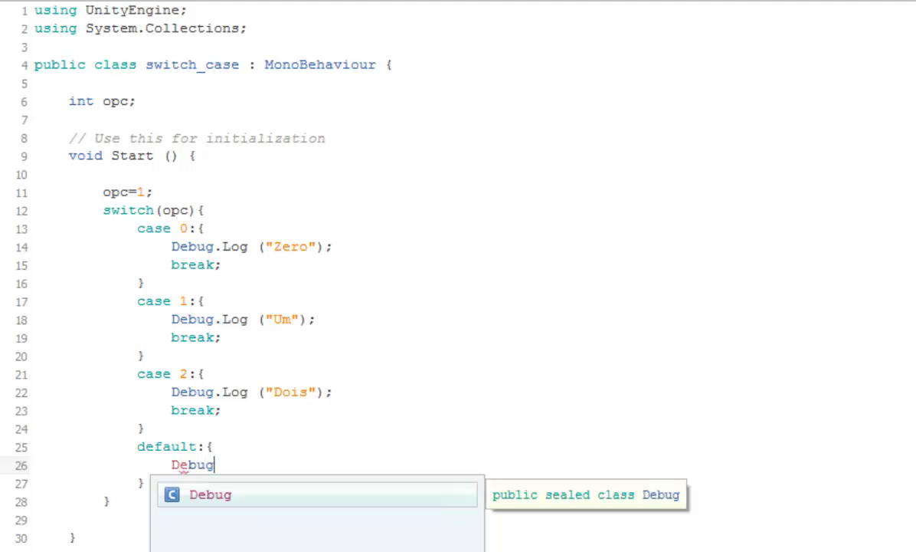
text(.Log )
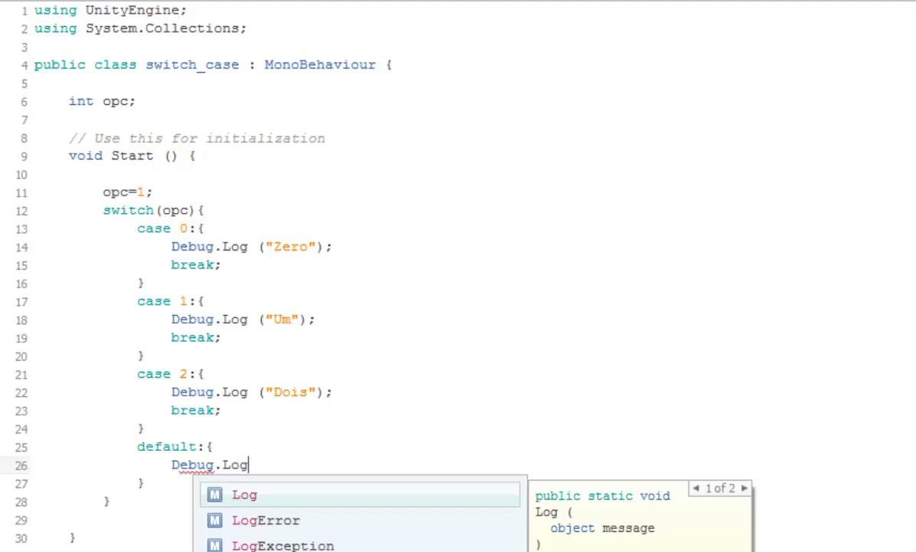
text(("");)
key(Left)
key(Left)
text(")
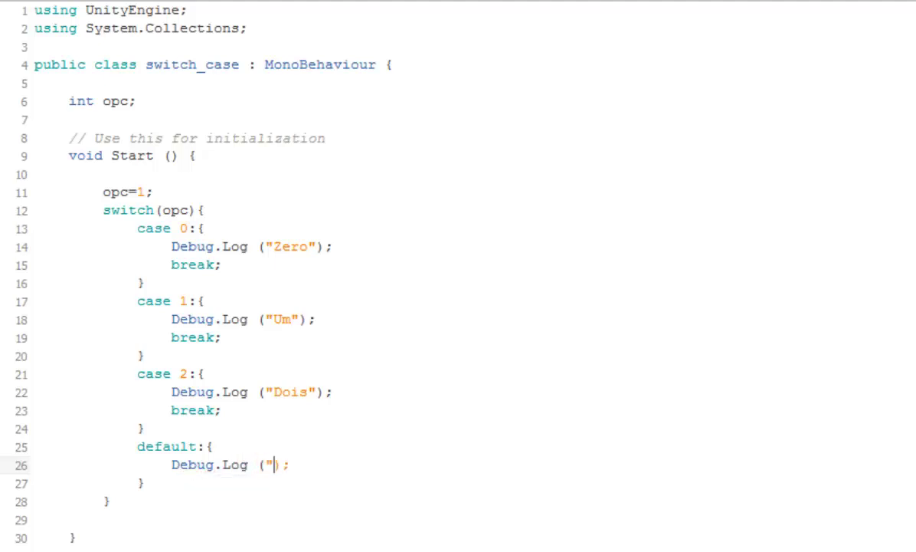
text(Outro)
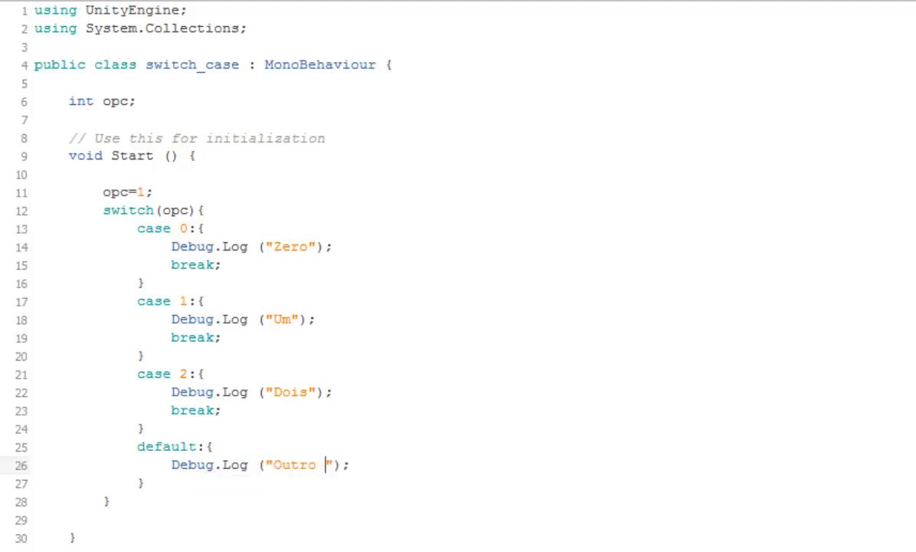
key(BackSpace)
key(BackSpace)
key(BackSpace)
key(BackSpace)
key(BackSpace)
key(BackSpace)
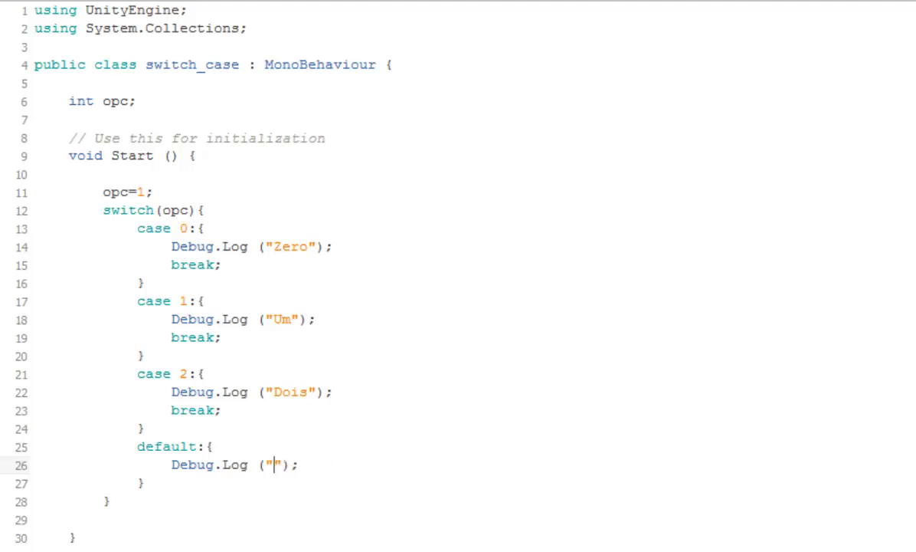
text(Valor in)
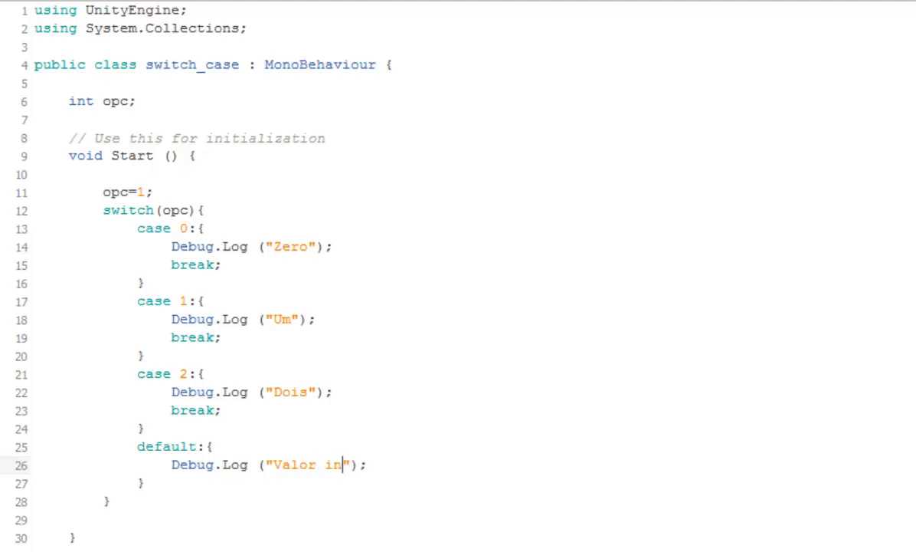
text(va)
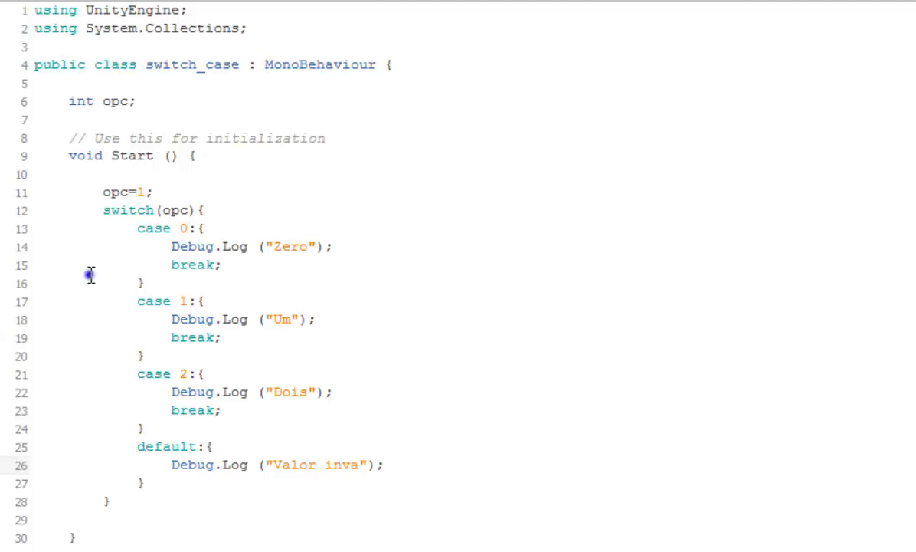
Step: Switch to the Simple input method to type the accent, completing 'Valor inválido', then add a new line below it
right_click(89, 274)
mouse_move(317, 441)
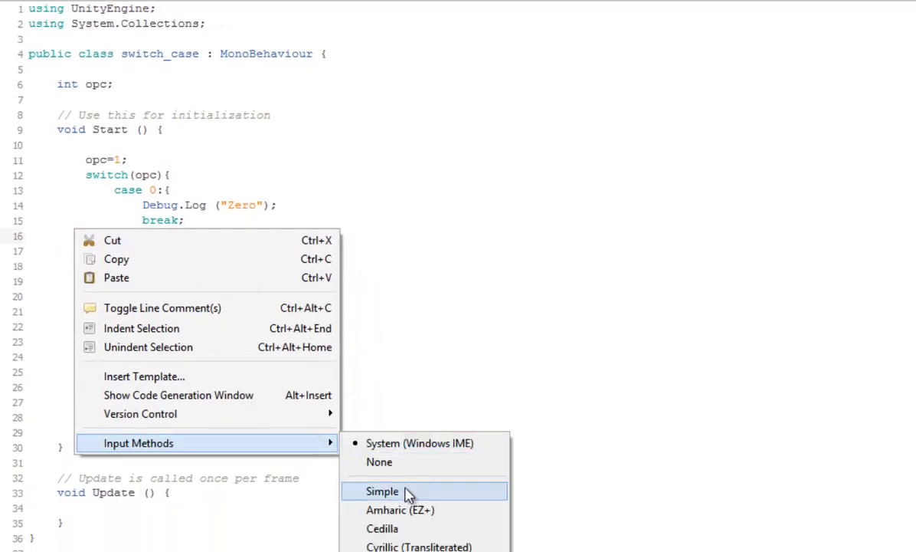
click(407, 494)
click(299, 387)
key(BackSpace)
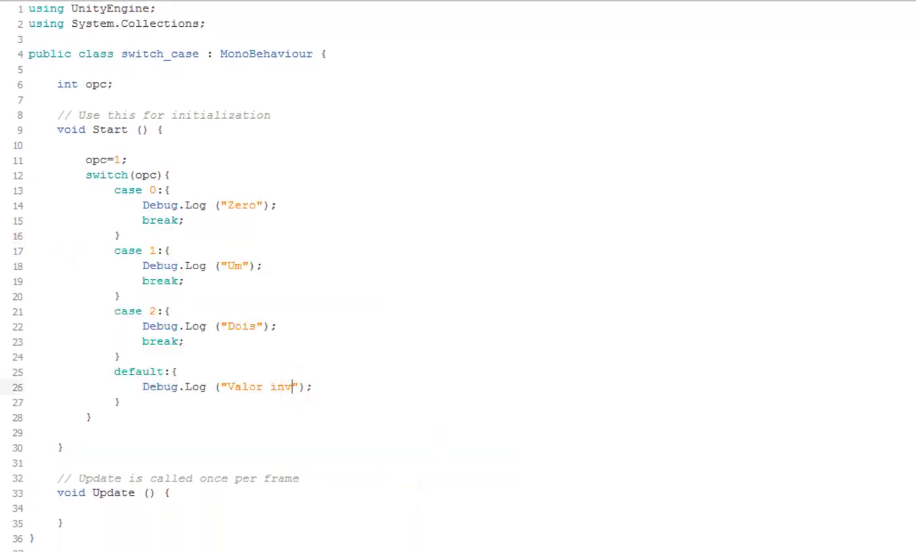
text(áv)
key(BackSpace)
text(lido)
key(End)
key(Return)
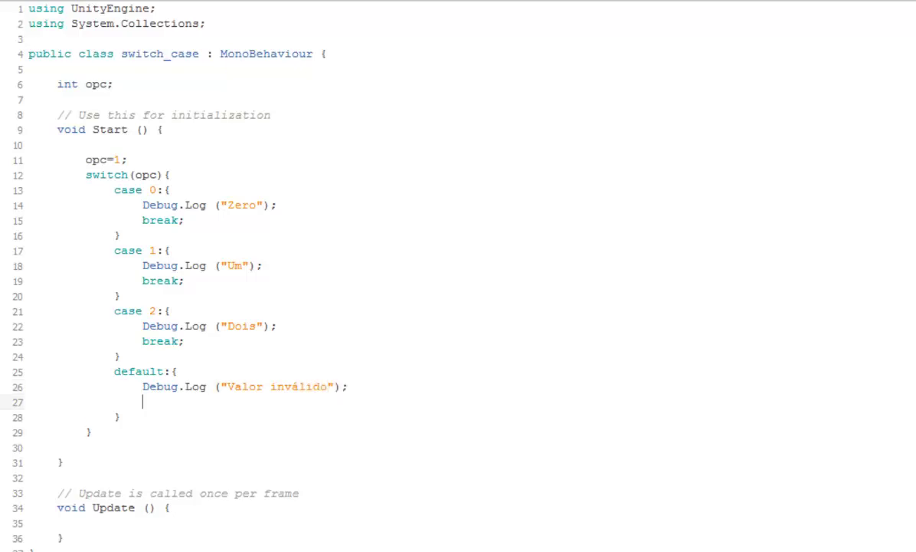
Step: Add break; to the default branch and insert blank lines after the switch's closing brace
text(break)
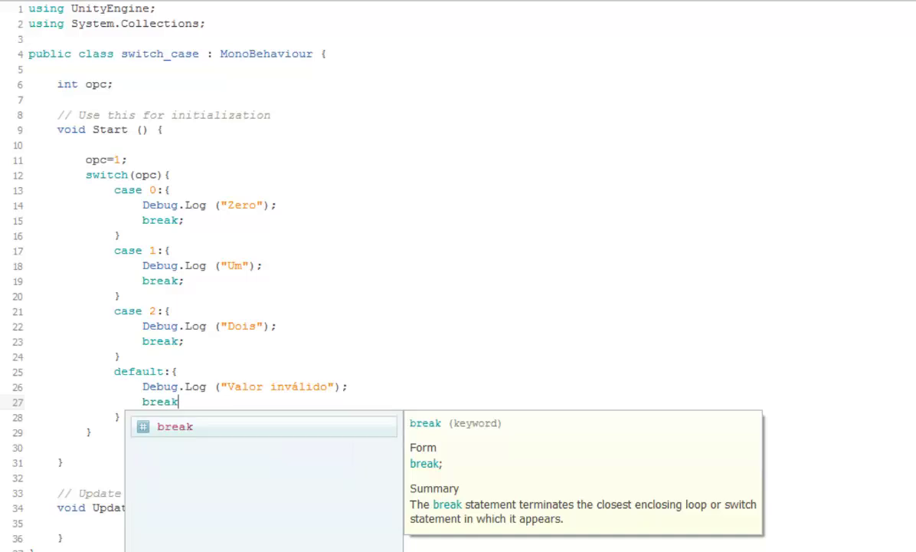
text(;)
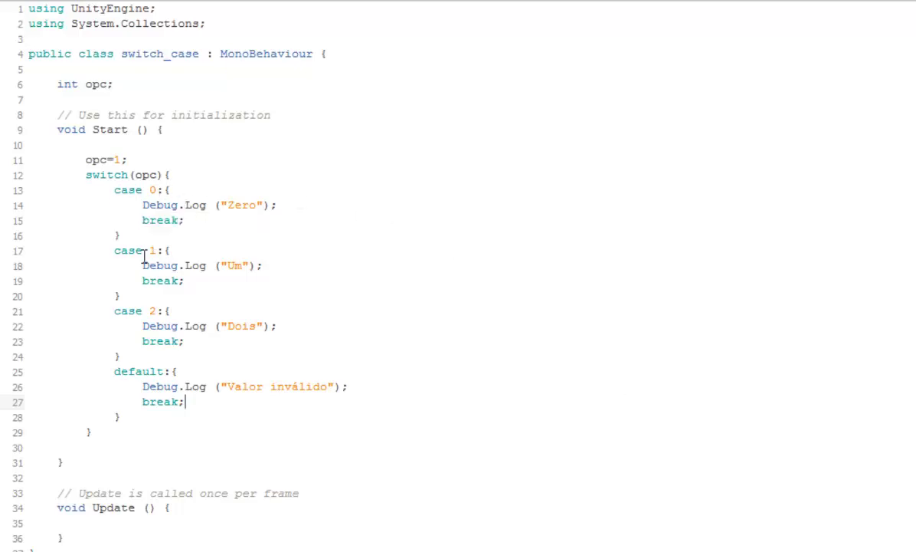
mouse_move(152, 258)
click(92, 433)
key(Return)
key(Return)
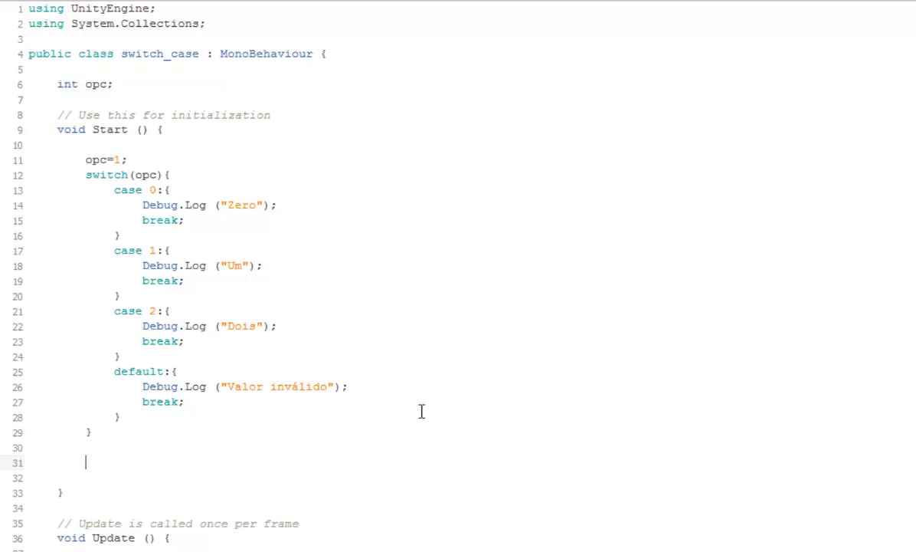
Step: Start an if statement below the switch with condition opc = 0 and an opening brace
text(if()
text(op)
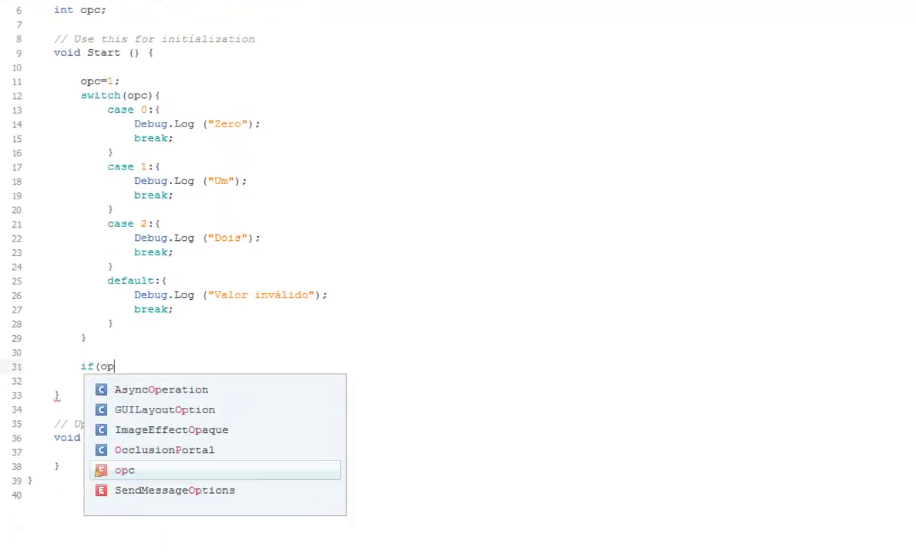
text(c = 1)
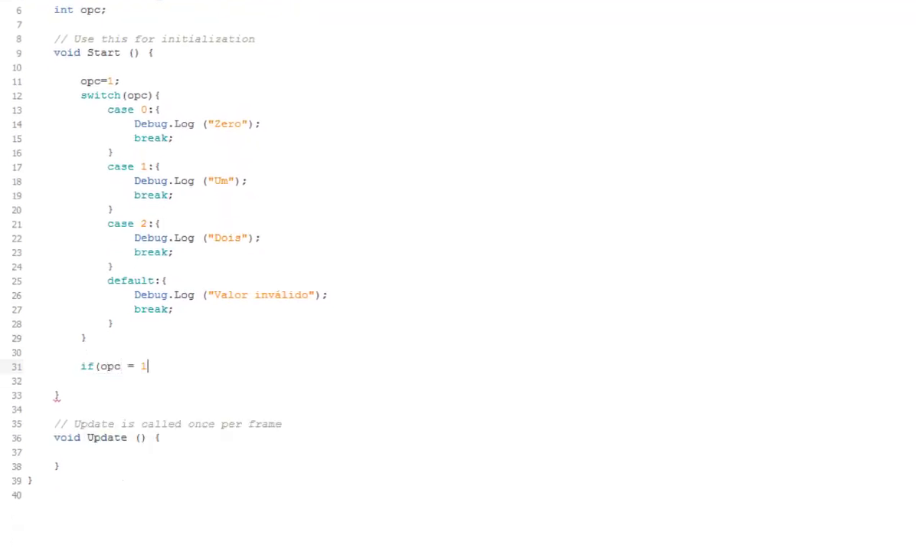
text())
key(Left)
key(shift+Left)
text(0)
key(End)
text({)
Step: Close the if block and make its body log "Zero"
key(Return)
text(})
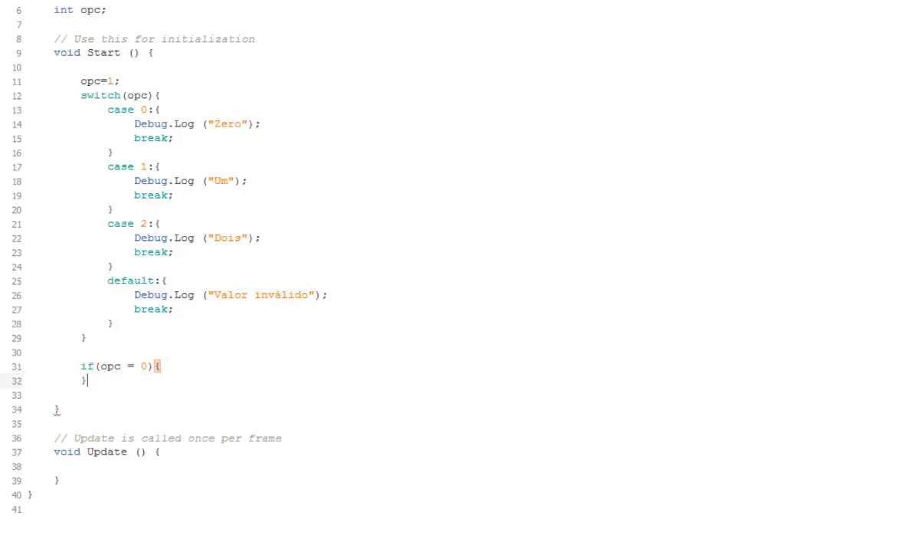
key(Left)
key(Return)
key(Up)
text(De)
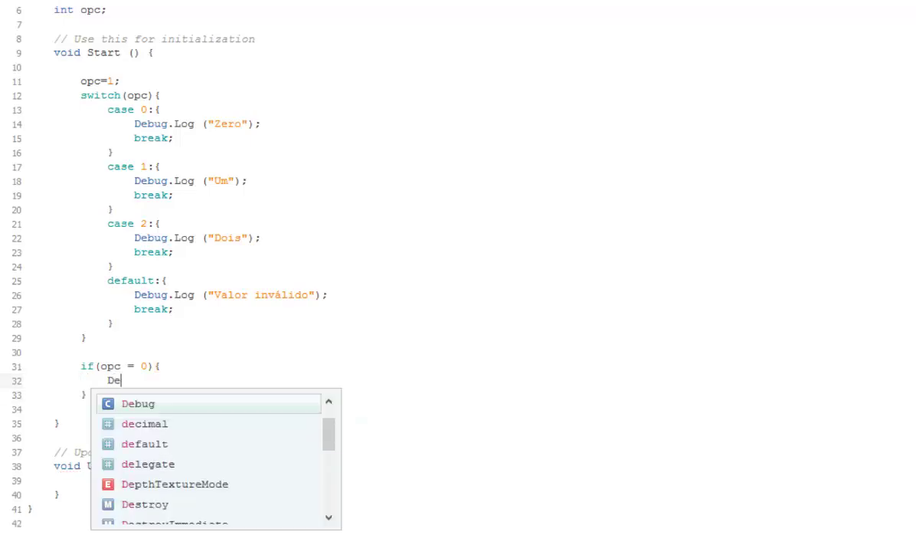
text(bug.Log )
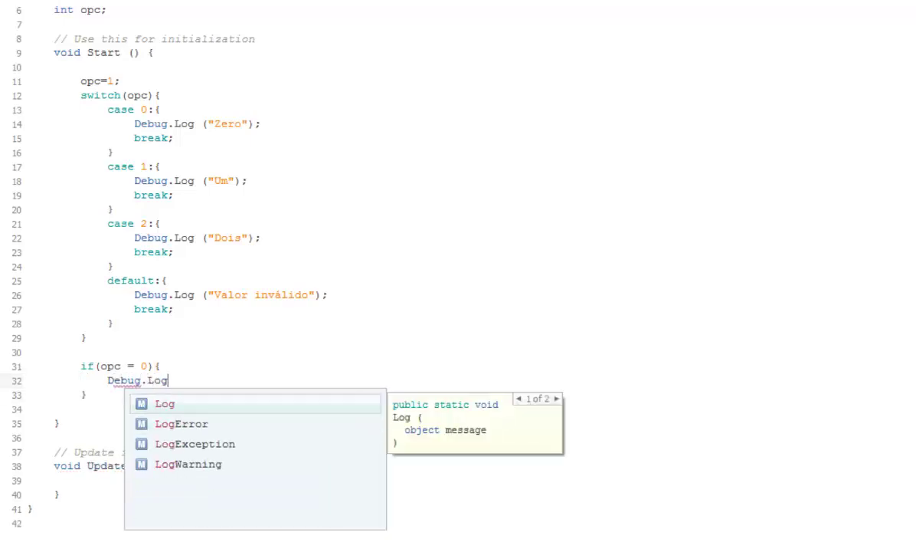
text(("");)
click(182, 380)
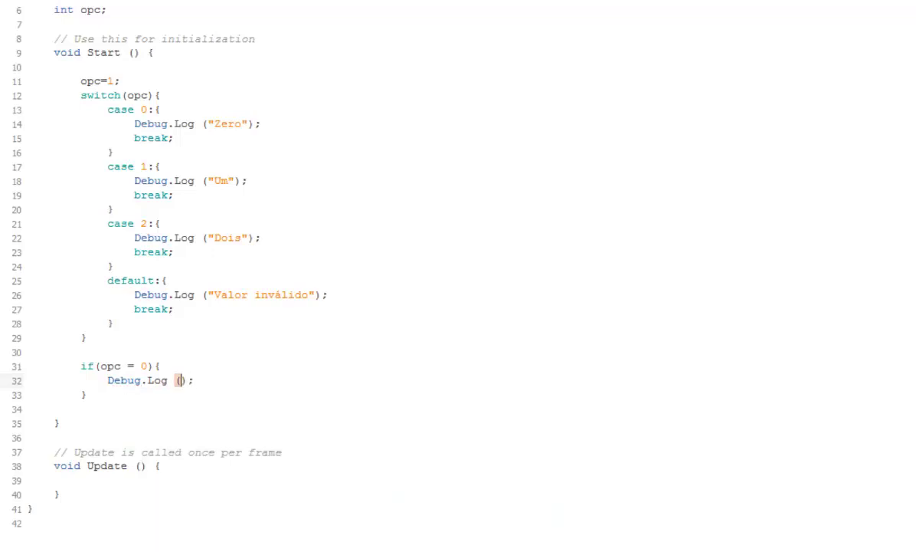
text("Zero)
Step: Begin an else if after the if block and correct the first condition to opc == 0
click(88, 394)
text(els)
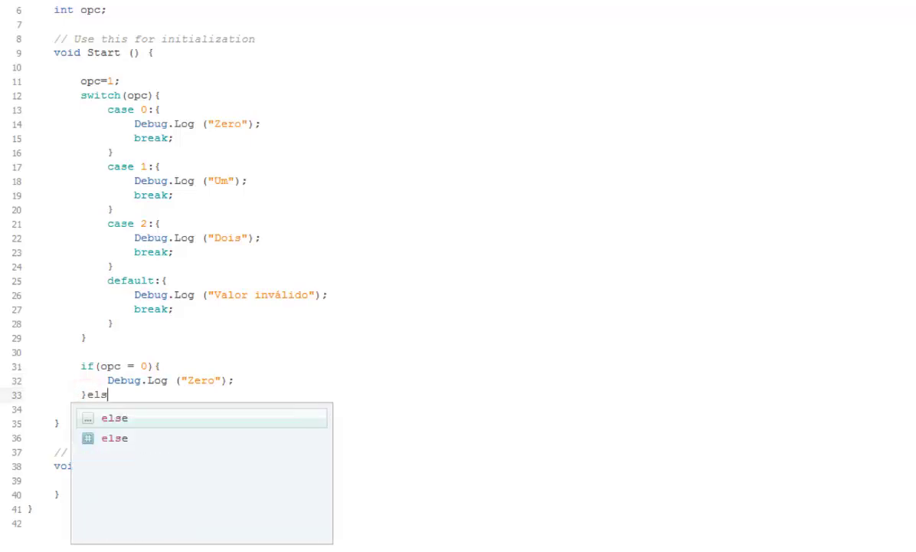
text(e if)
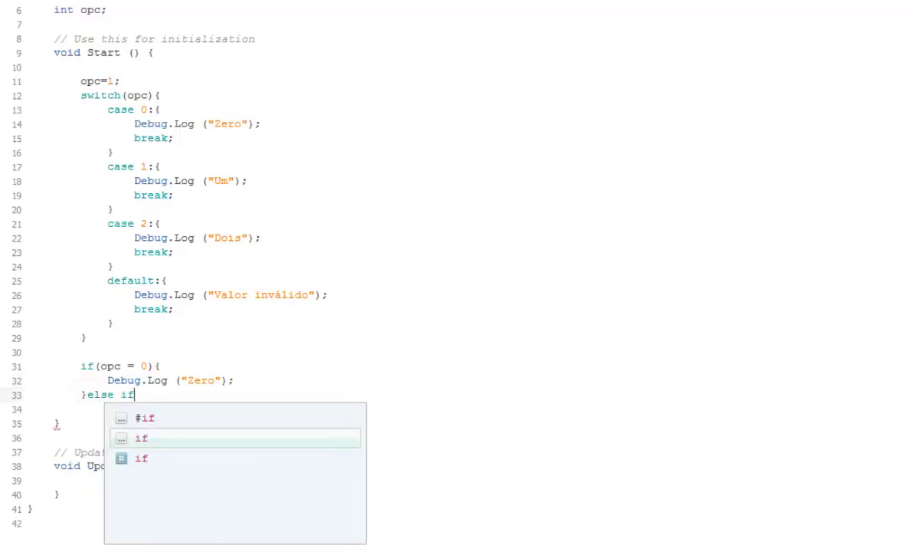
text((opc )
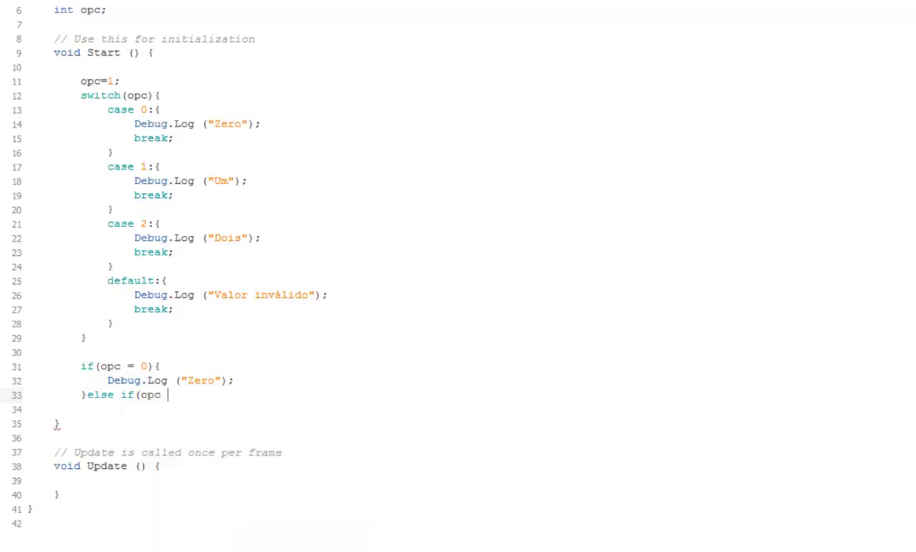
text(=)
key(Up)
key(Up)
key(Left)
key(Left)
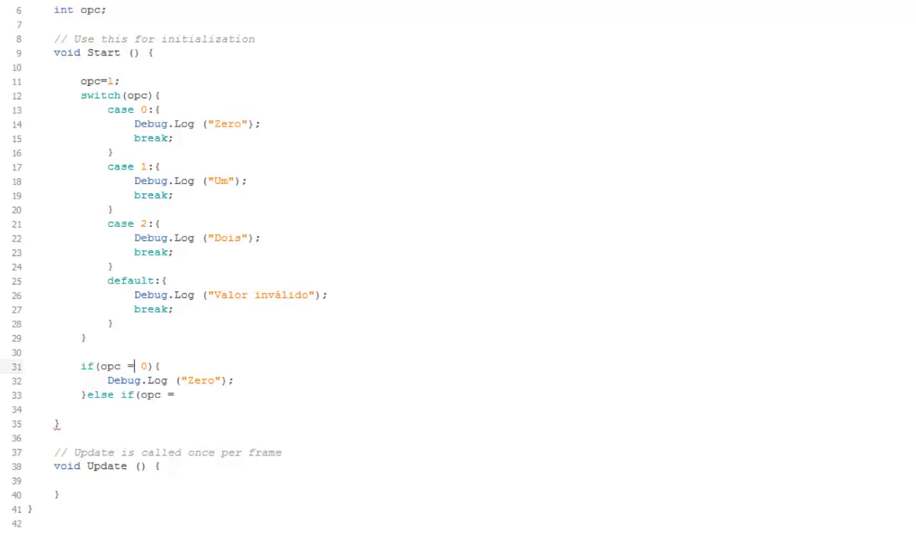
text(=)
key(Down)
key(Down)
key(Right)
key(Right)
key(Right)
key(Right)
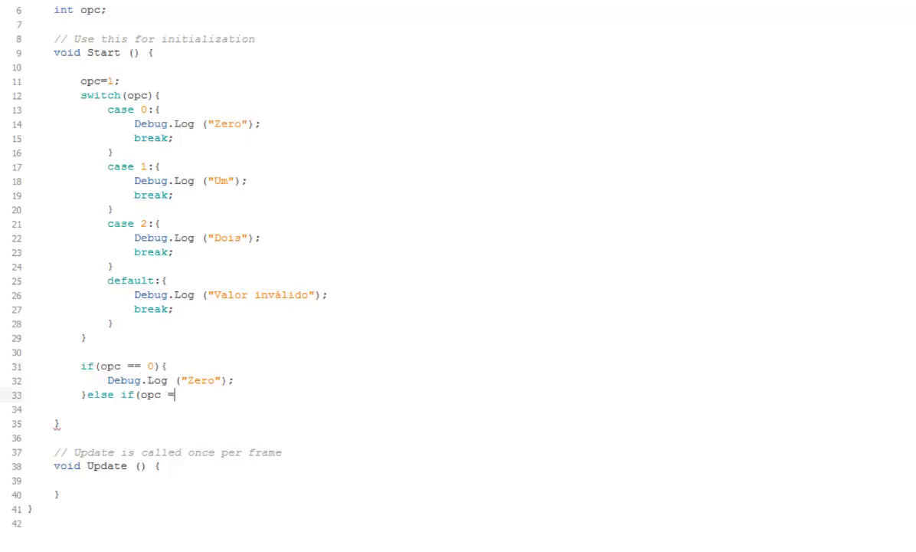
text(=)
Step: Complete the else if (opc == 1) branch with braces and a Debug.Log of "Dois"
text( 1))
text({)
key(Return)
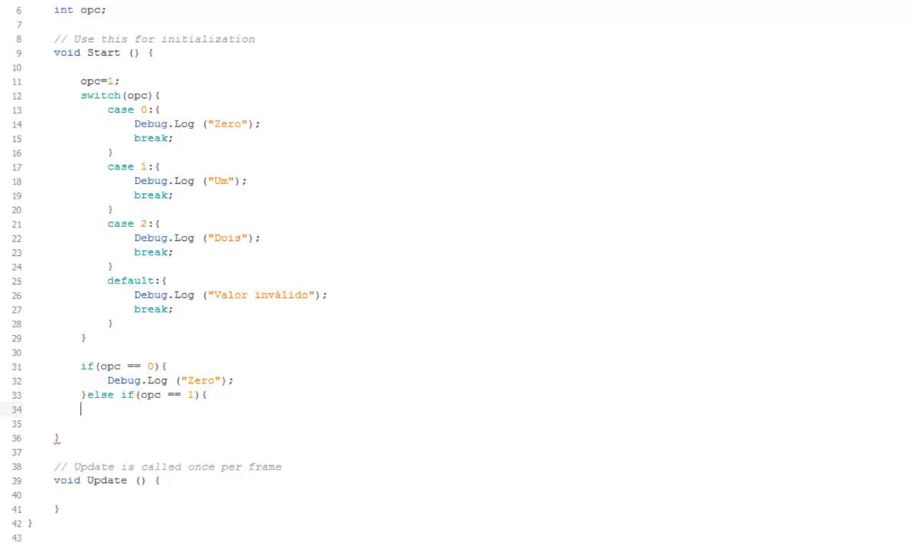
text(})
key(Left)
key(Return)
key(Up)
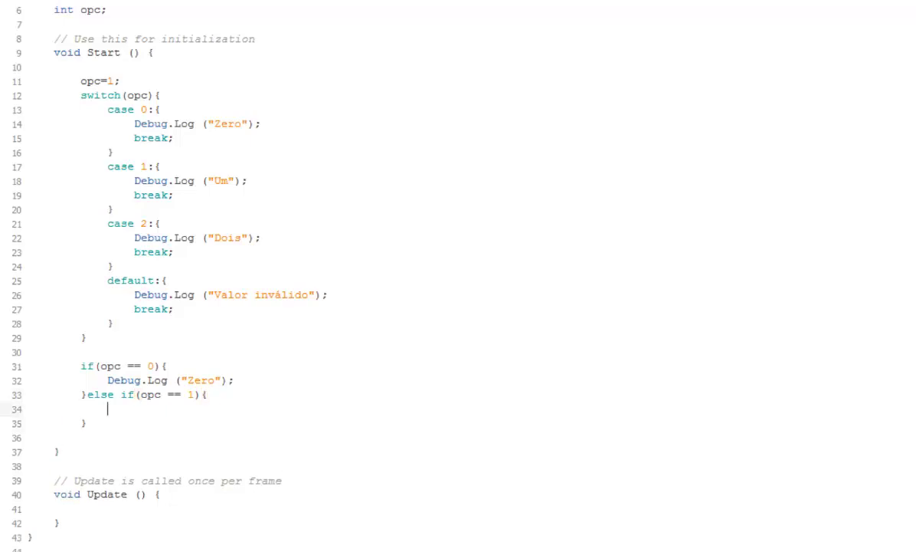
text(Debug)
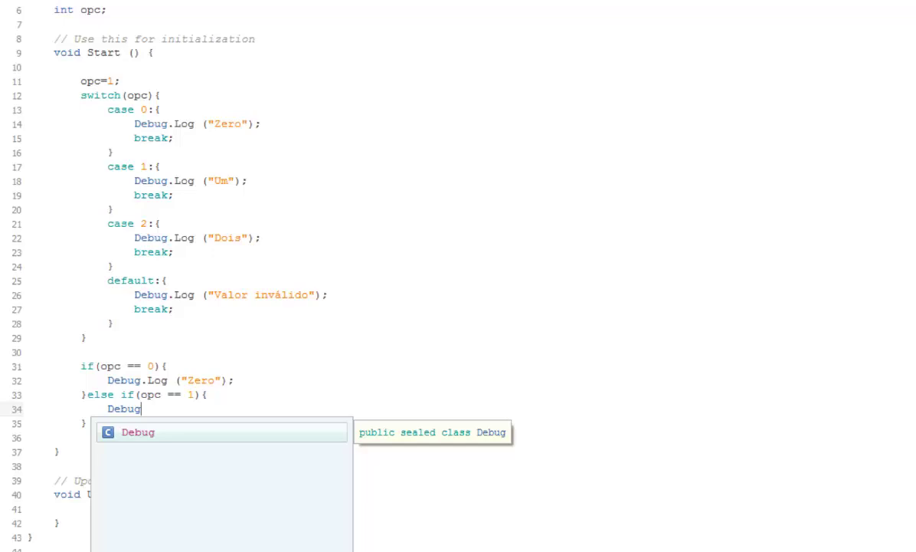
text(.Log ()
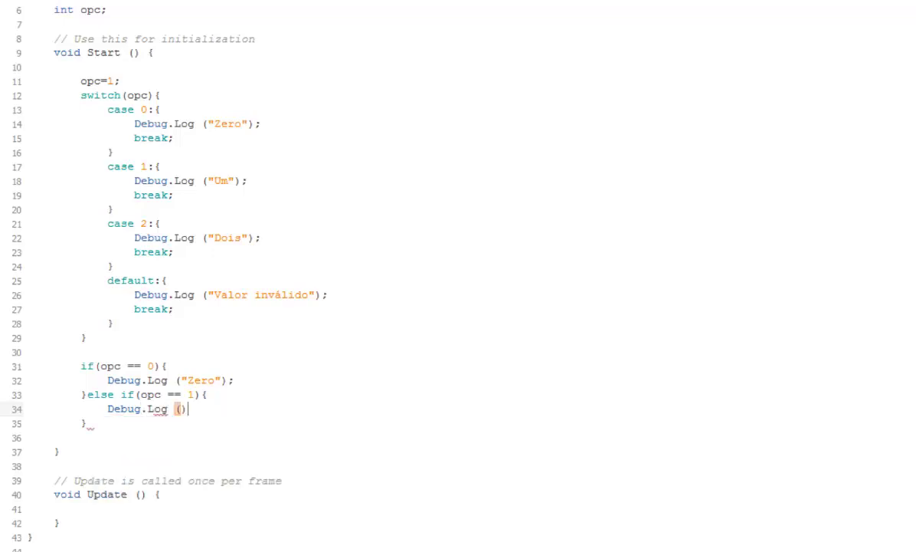
key(Left)
text(")
text(Dois)
click(95, 423)
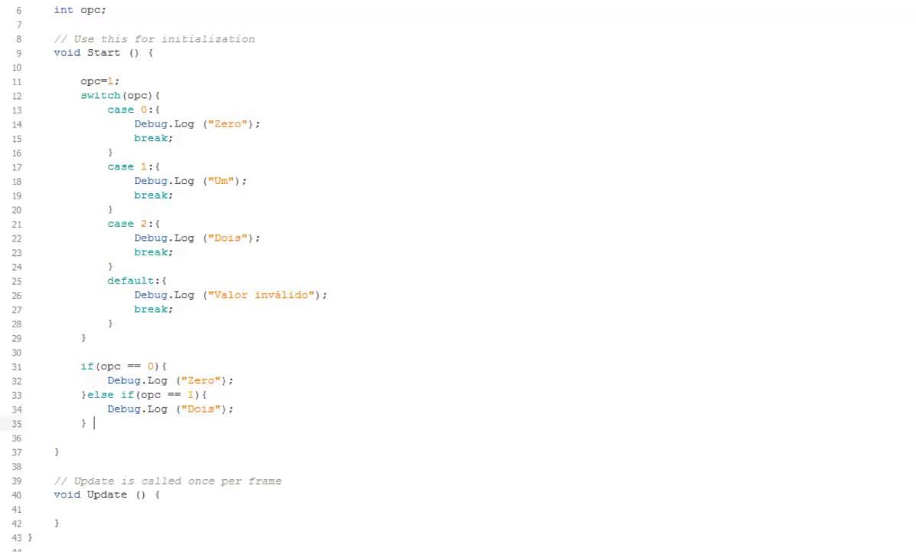
Step: Add another else if branch, correcting its condition from opc == 3 to opc == 2
text(else )
text(if()
text(o)
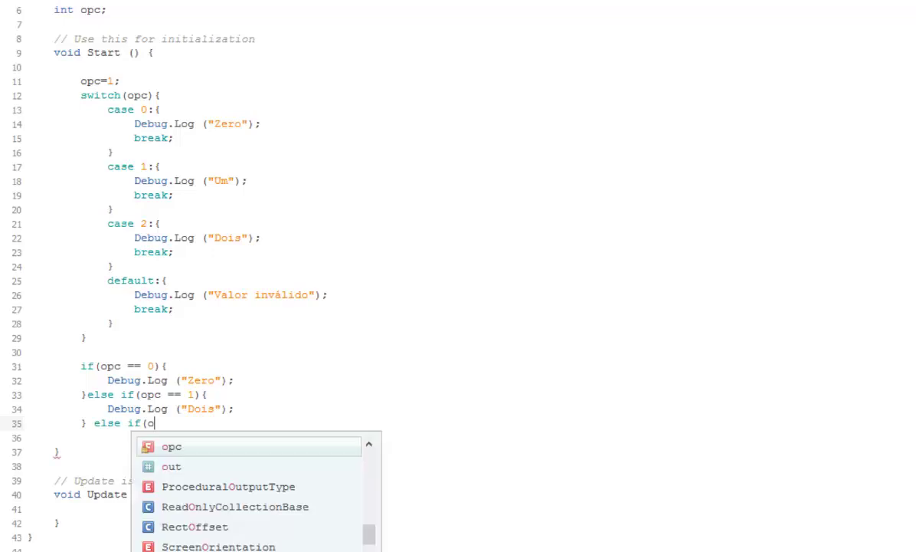
text(pc == )
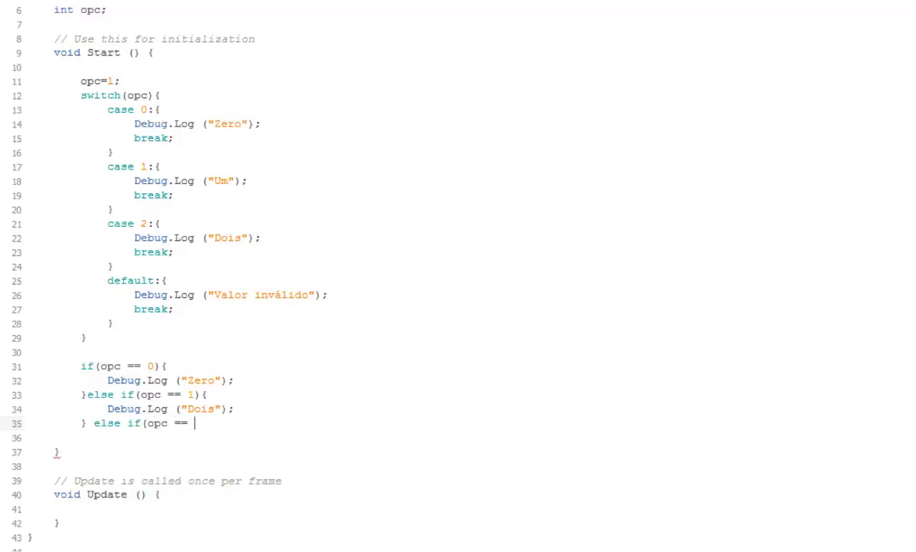
text(3))
text({)
key(Return)
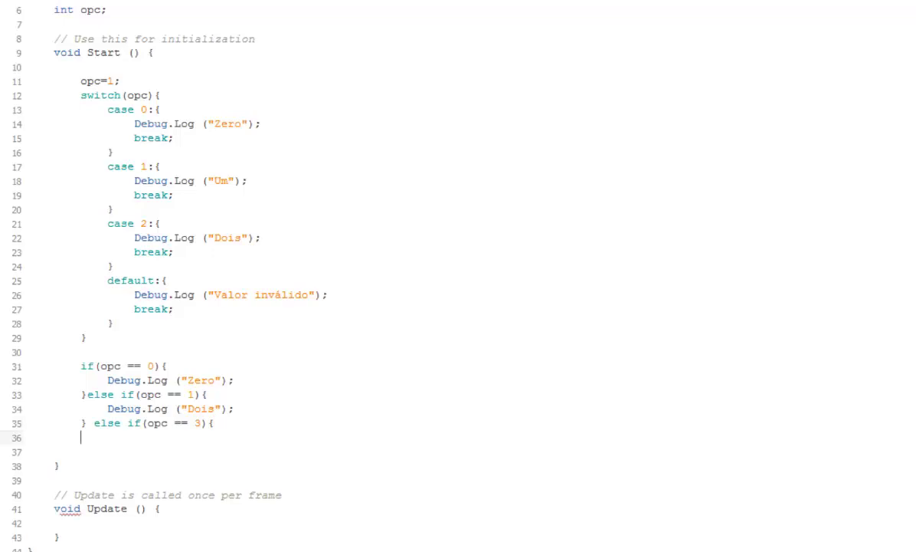
key(Up)
key(Right)
key(Right)
key(Right)
key(Right)
key(Right)
key(Right)
key(Right)
key(Delete)
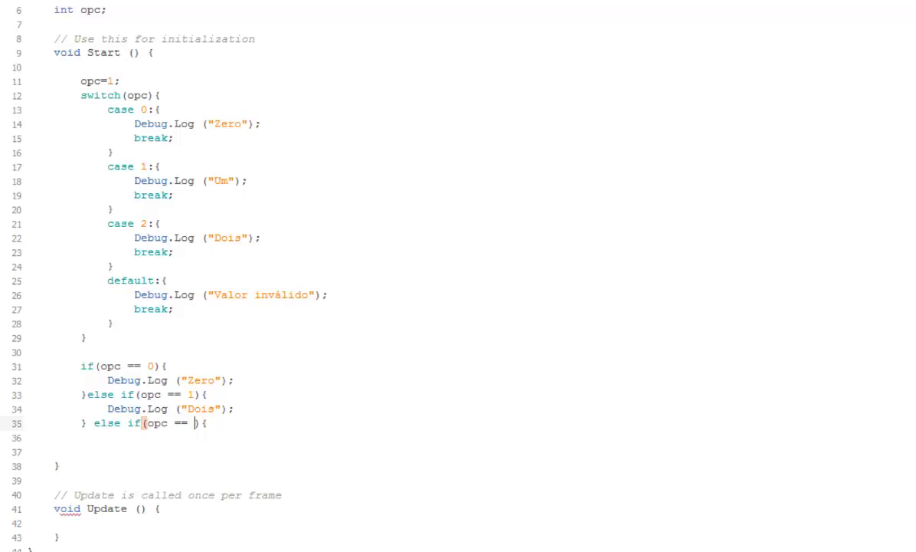
text(2)
Step: Change the opc == 1 branch's message from "Dois" to "Um"
key(Down)
key(Up)
key(Up)
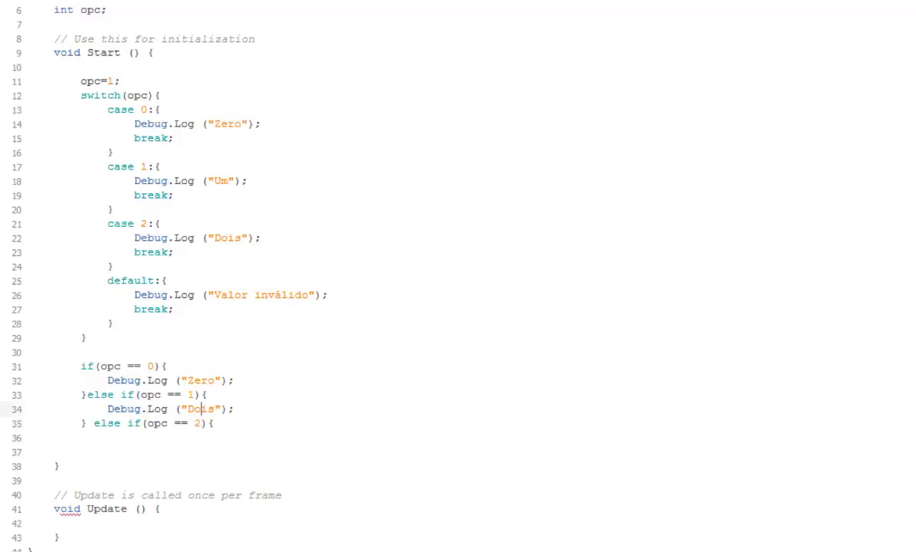
key(Right)
key(Right)
key(Right)
key(shift+Right)
key(shift+Right)
key(shift+Right)
text(Um)
Step: Close the opc == 2 branch and make it log "Dois"
key(Down)
key(End)
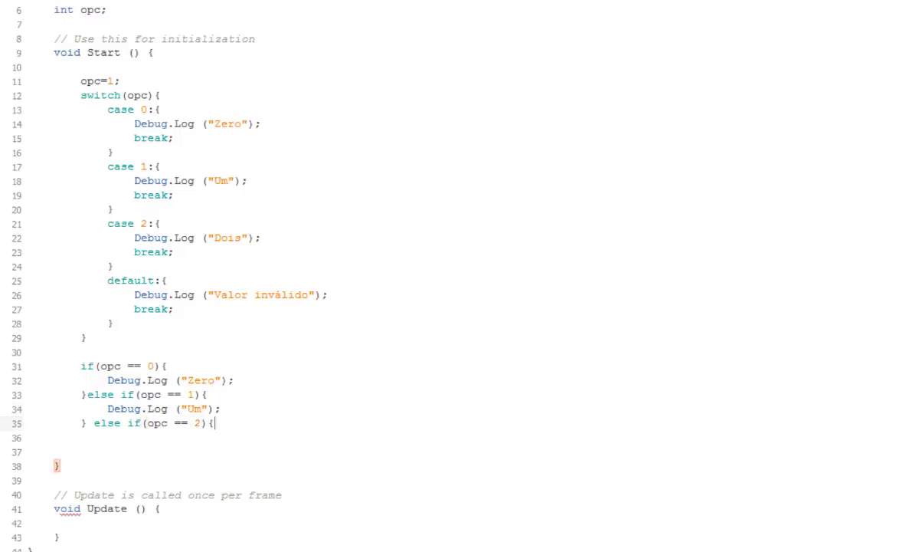
key(Return)
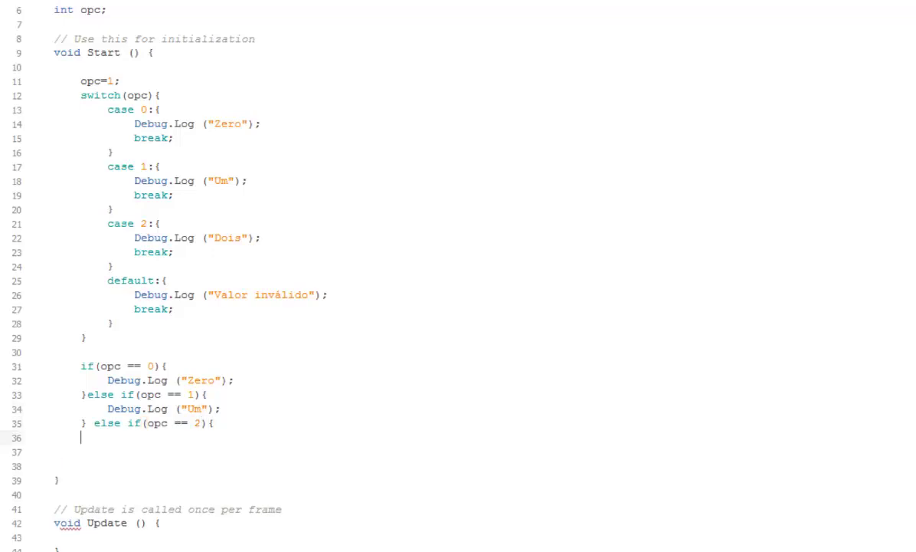
text(})
key(Up)
key(End)
key(Return)
text(Debug)
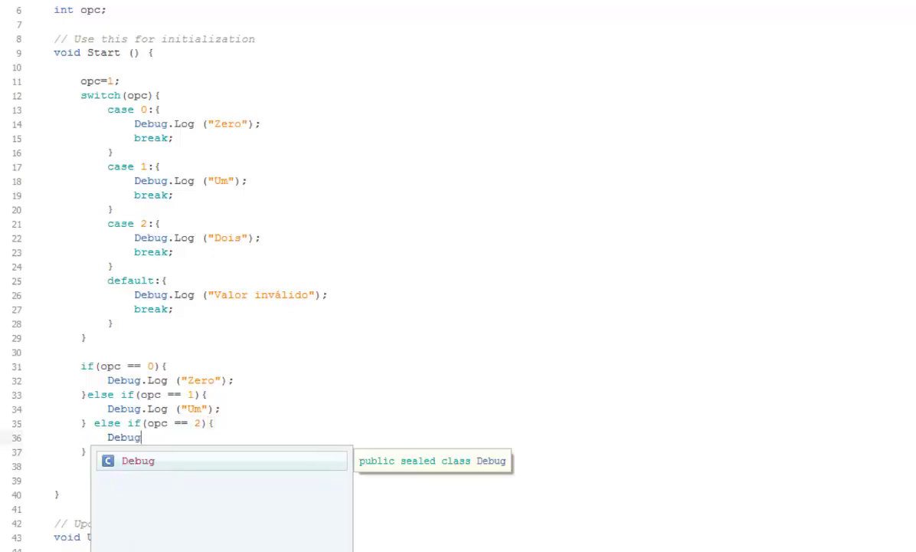
text(.Log )
text(("D"))
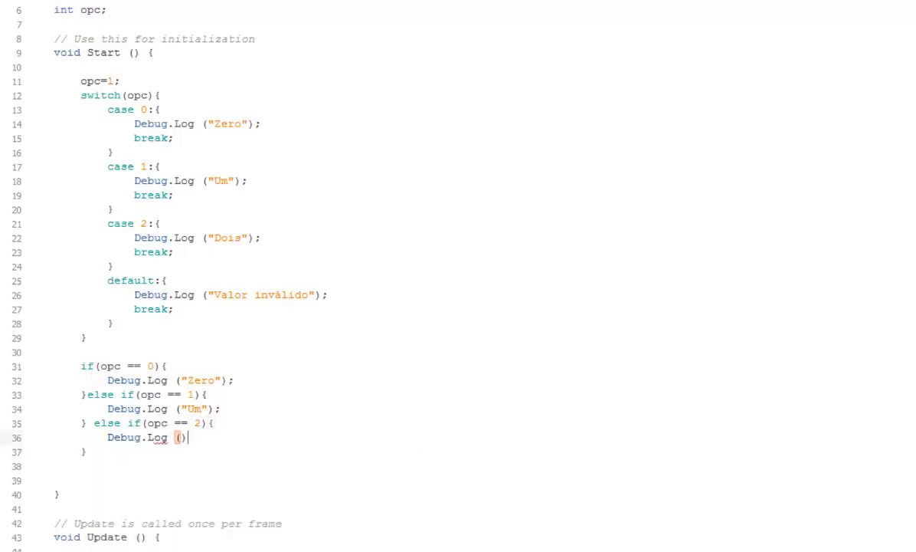
text(;)
key(Left)
key(Left)
text(")
text(Dois)
Step: Remove the space between the closing brace and else on the opc == 2 line
key(Down)
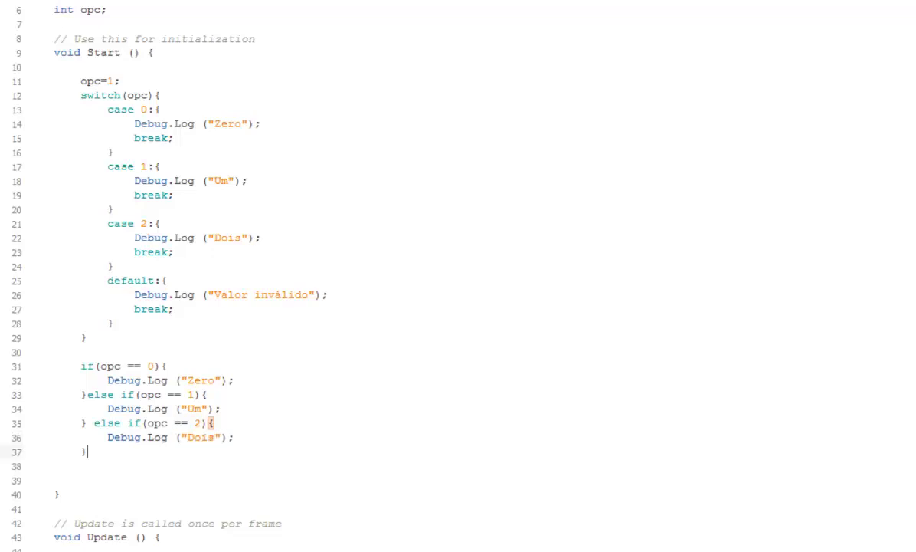
key(Up)
key(Up)
key(Left)
key(Left)
key(Left)
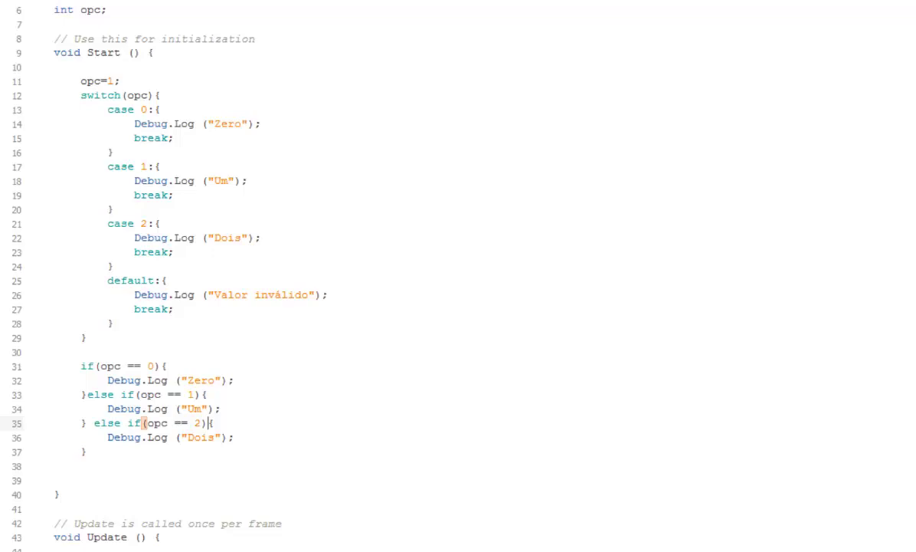
key(Home)
key(Right)
key(Delete)
key(Down)
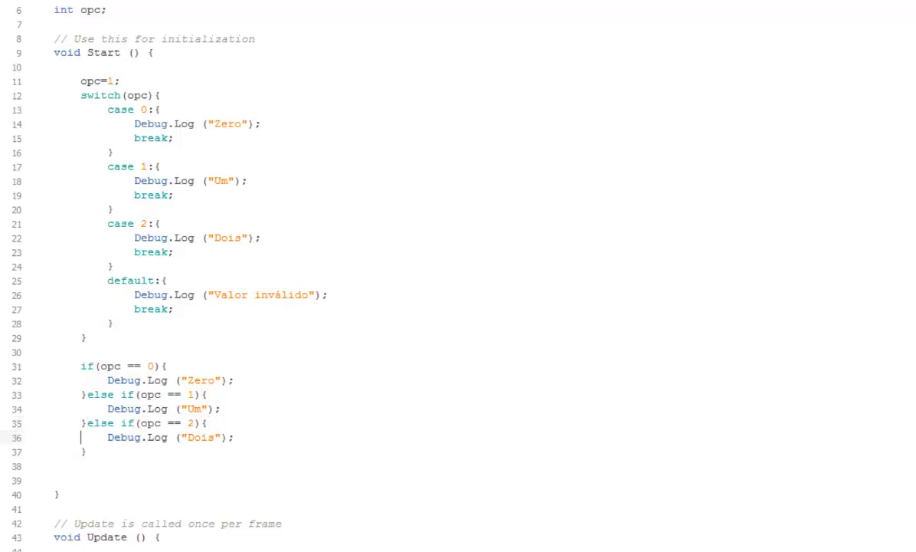
key(Down)
Step: Add a final else branch after opc == 2 that logs "Valor inválido"
text(else)
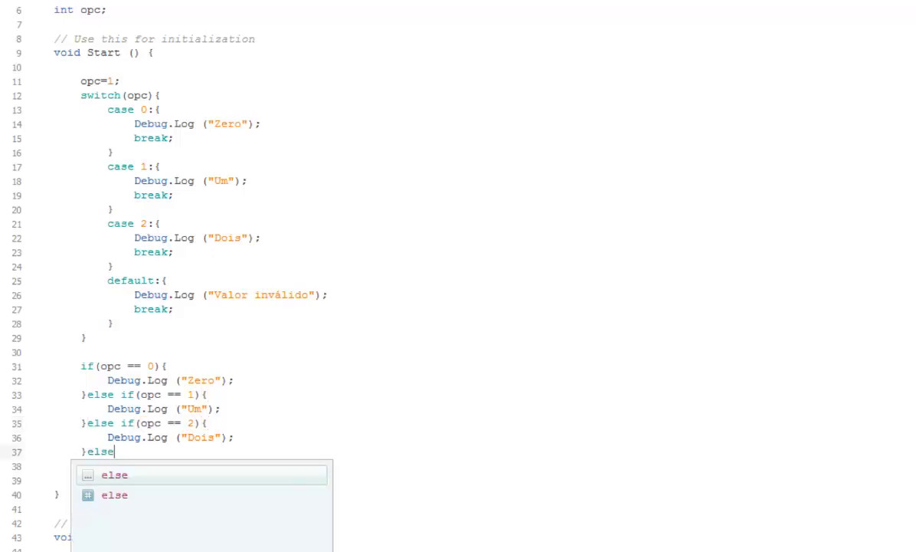
text({)
key(Return)
key(Return)
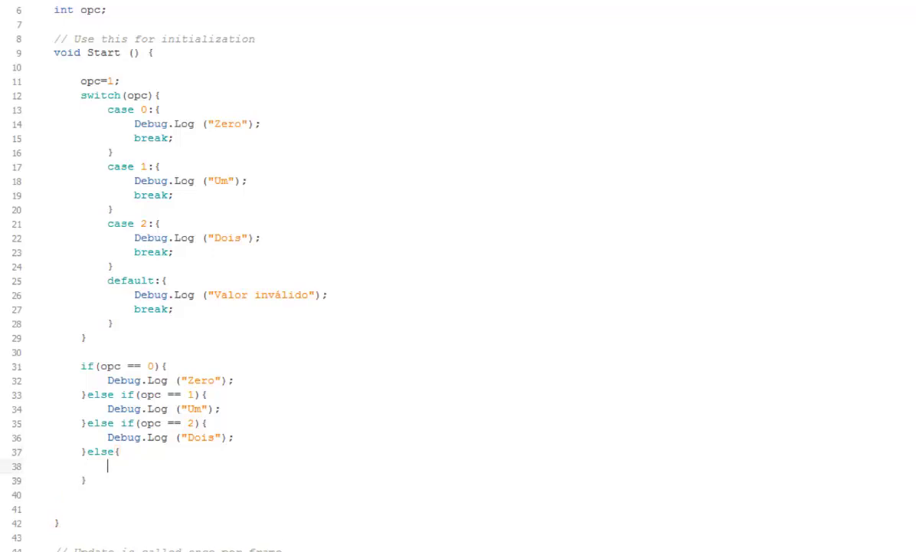
text(Debug)
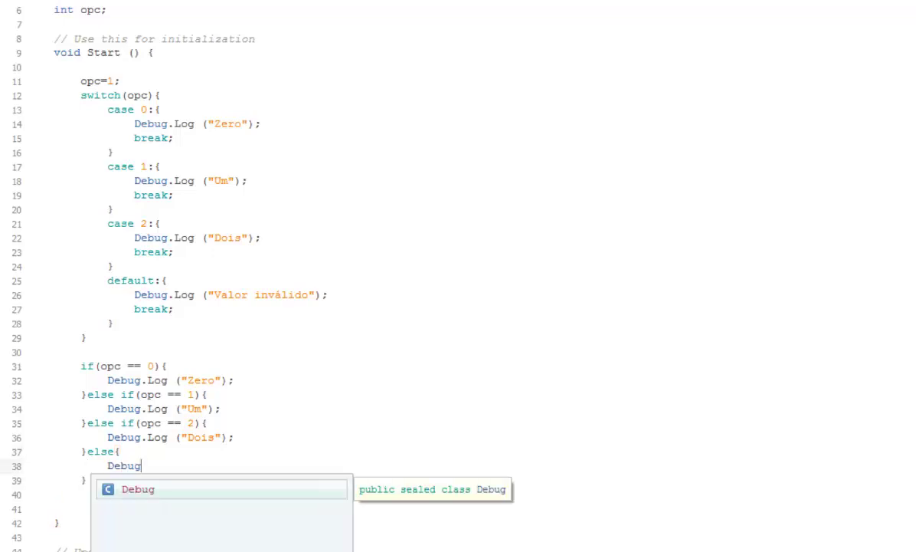
text(.Log ())
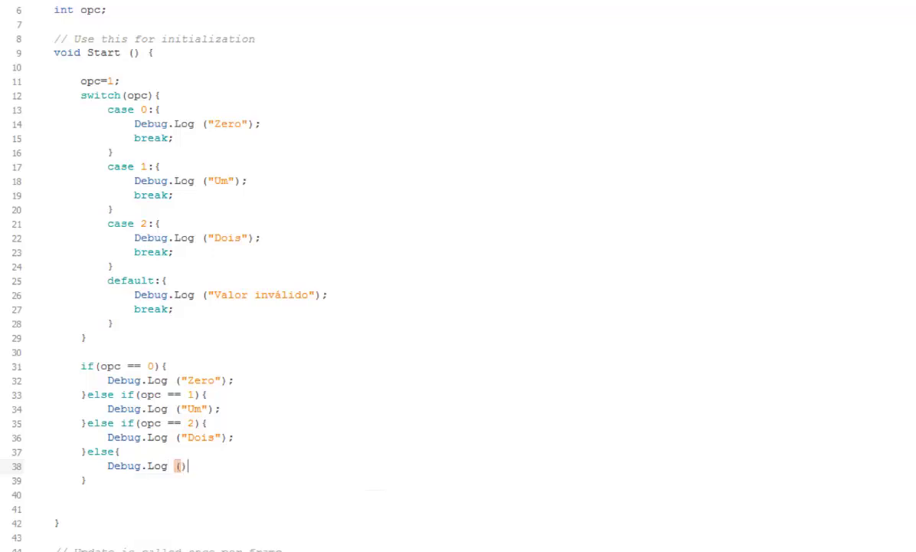
click(179, 466)
text(")
text(Valor )
text(inválido)
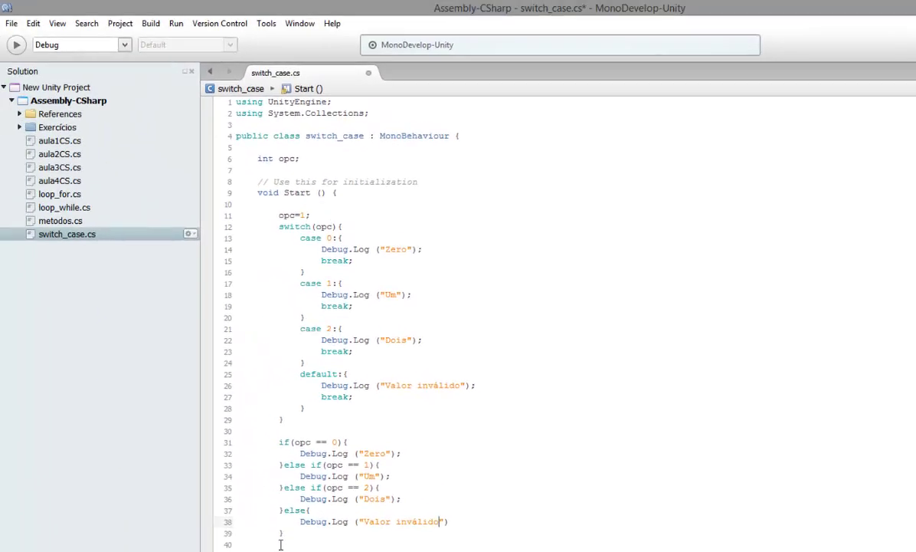
Step: Save switch_case.cs from the File menu and switch to the Unity editor
click(281, 544)
click(11, 23)
click(31, 76)
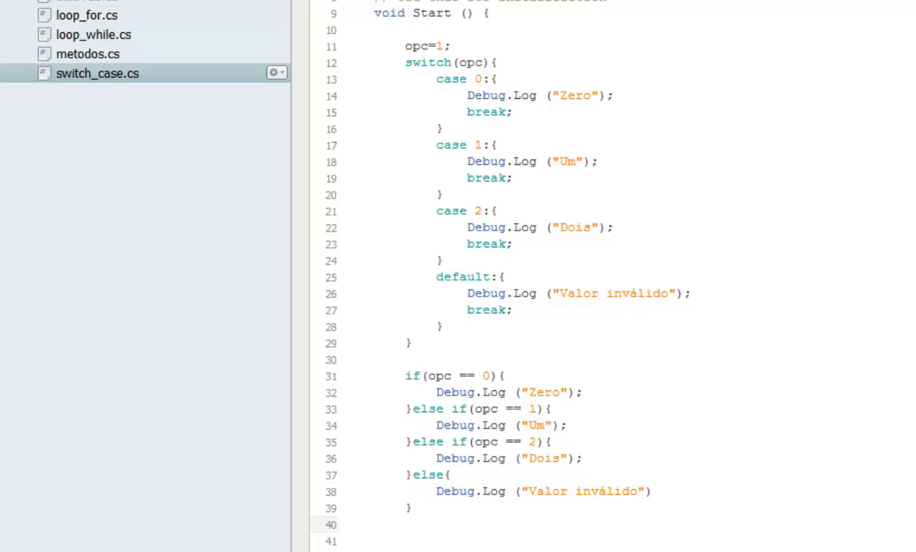
click(9, 19)
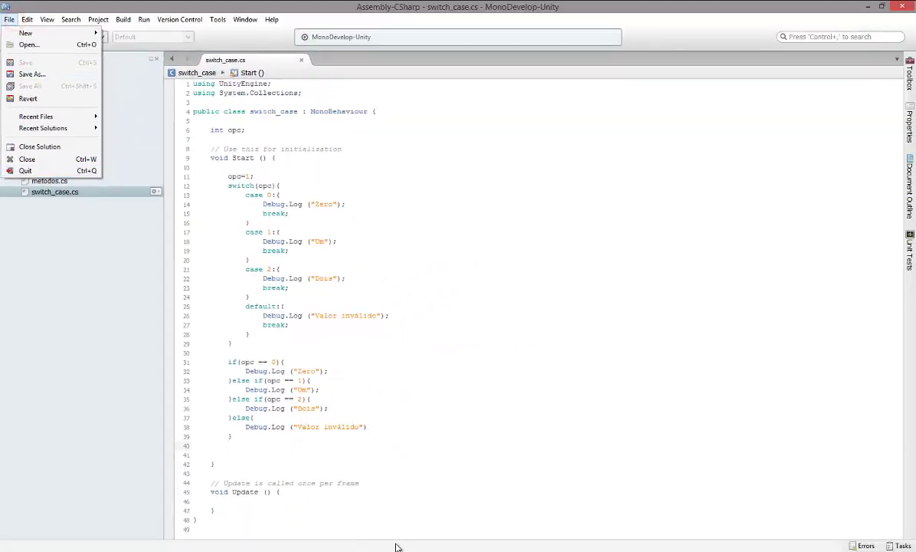
key(Escape)
key(alt+Tab)
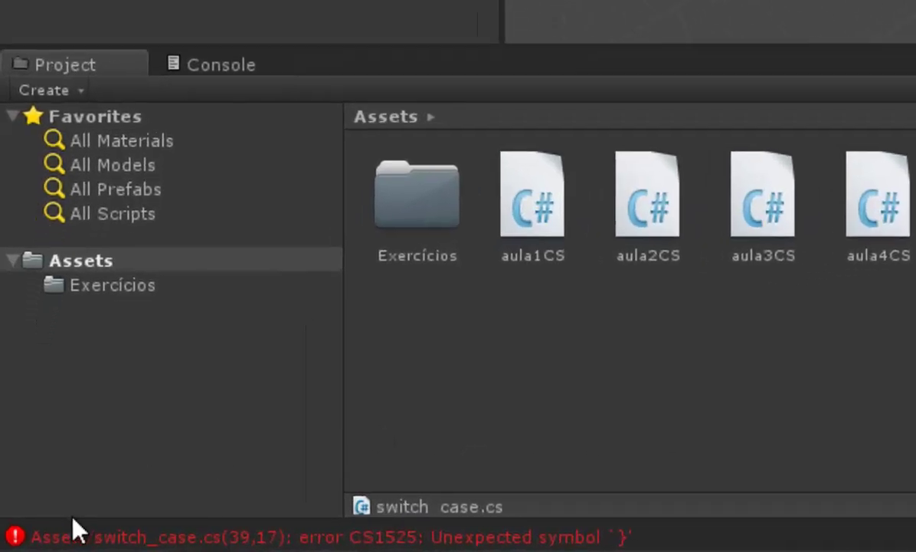
Step: Open switch_case.cs in MonoDevelop from the CS1525 unexpected closing-brace error
double_click(241, 540)
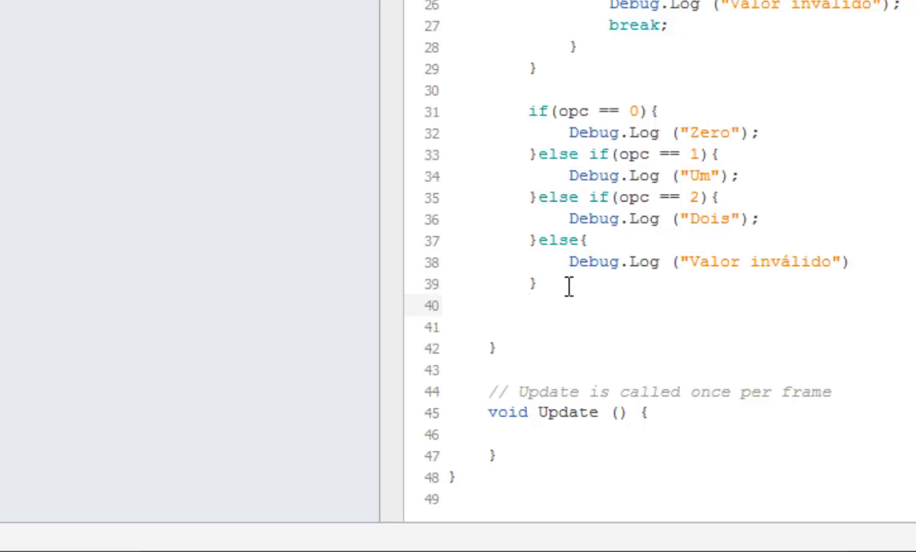
Step: Add the missing semicolon to the else branch's log line, save, and return to Unity
click(855, 261)
text(;)
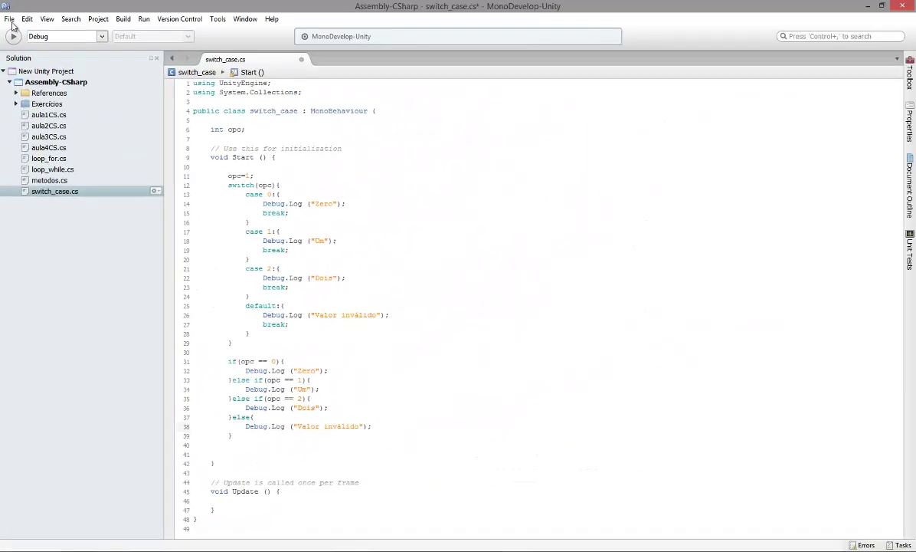
click(9, 18)
click(26, 61)
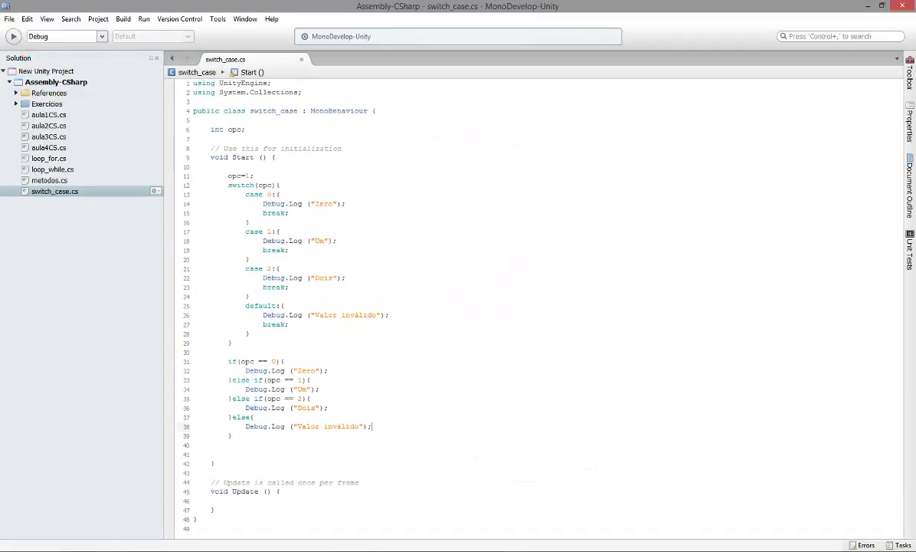
key(alt+Tab)
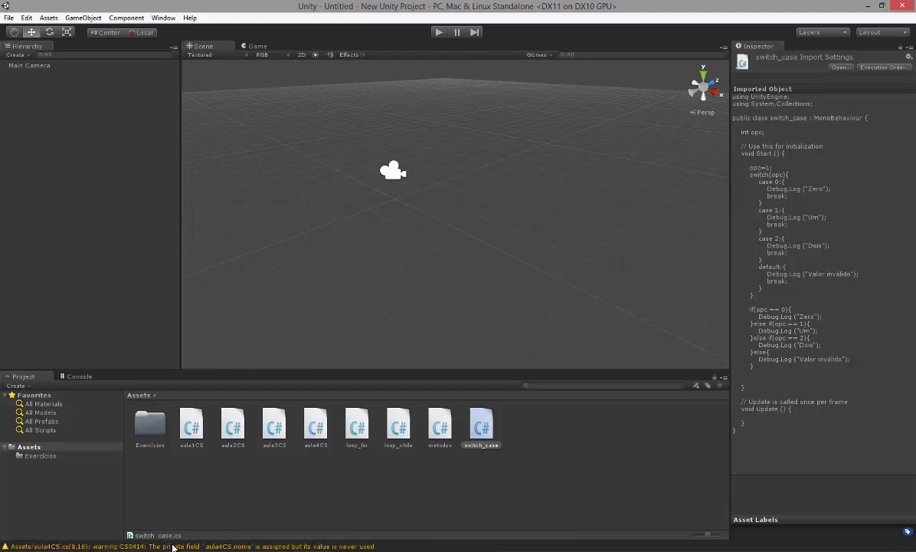
Step: Attach the switch_case script to Main Camera and show the Console
click(30, 66)
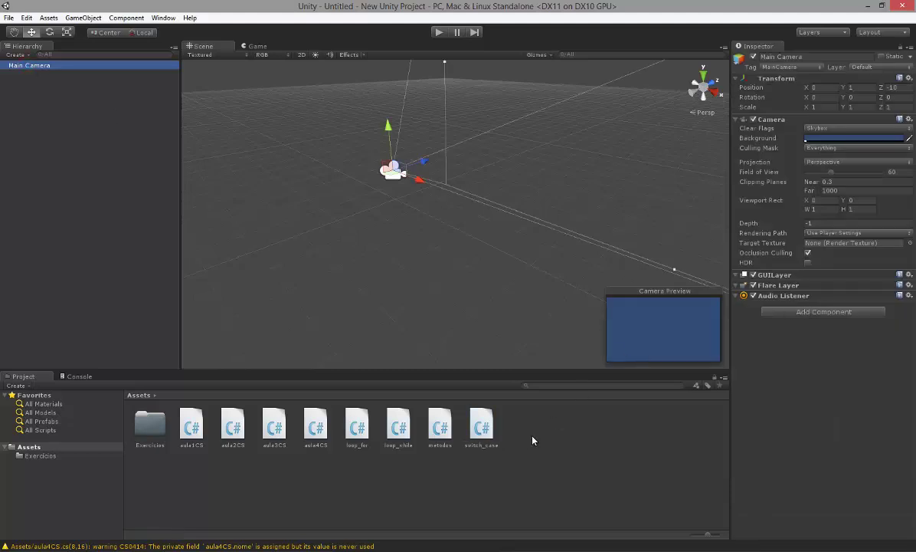
drag(488, 433, 45, 66)
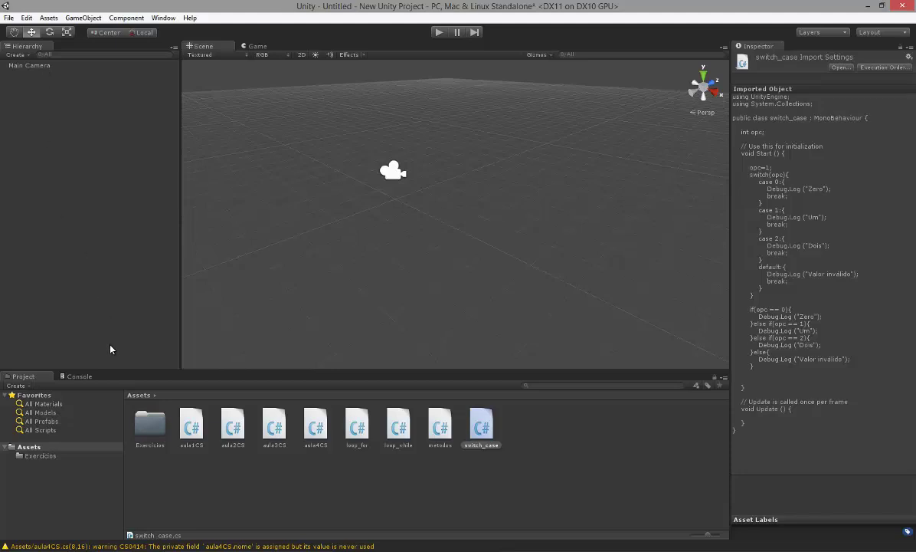
click(87, 378)
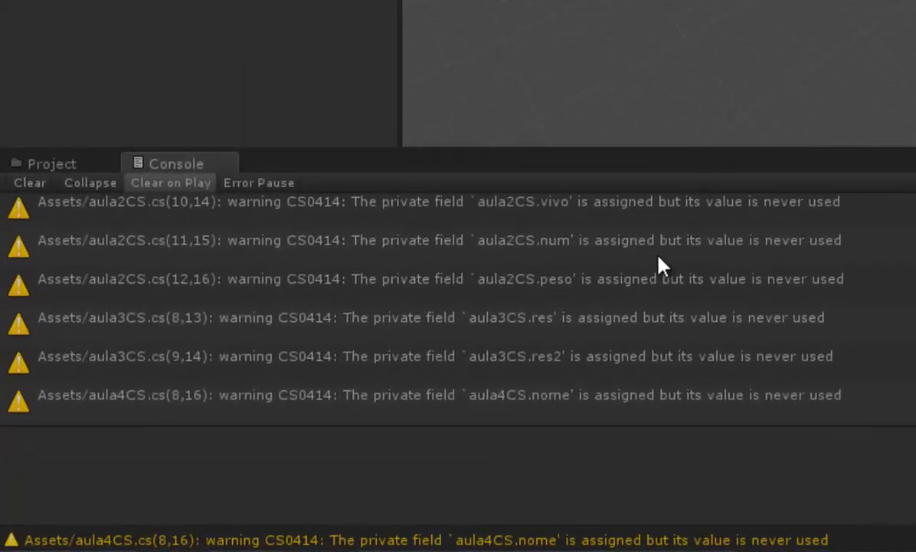
Step: Play the scene so Um logs twice, stop it, and select opc's value in the script
key(ctrl+p)
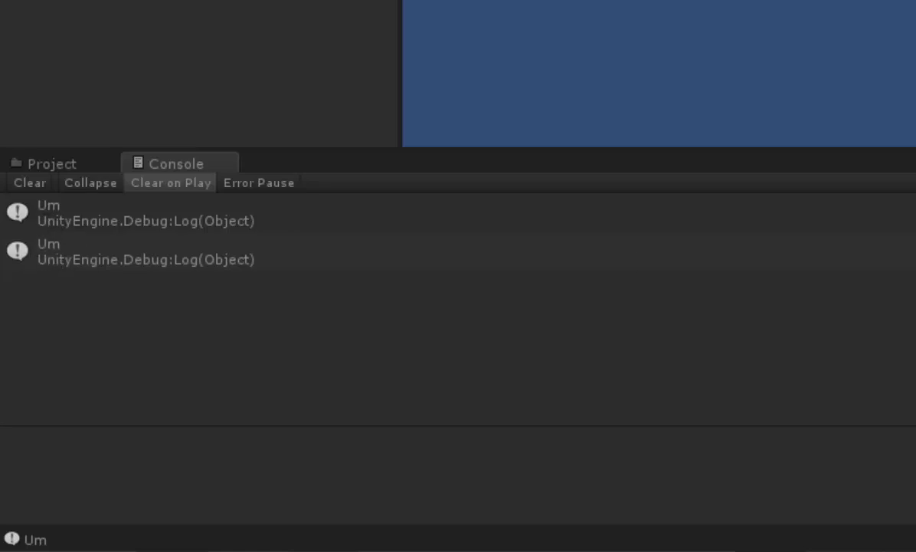
key(ctrl+p)
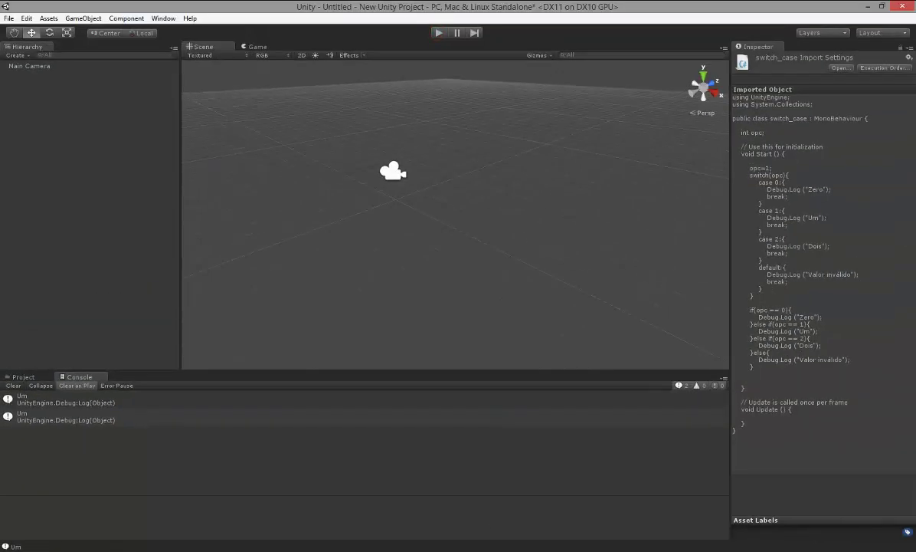
key(alt+Tab)
double_click(146, 19)
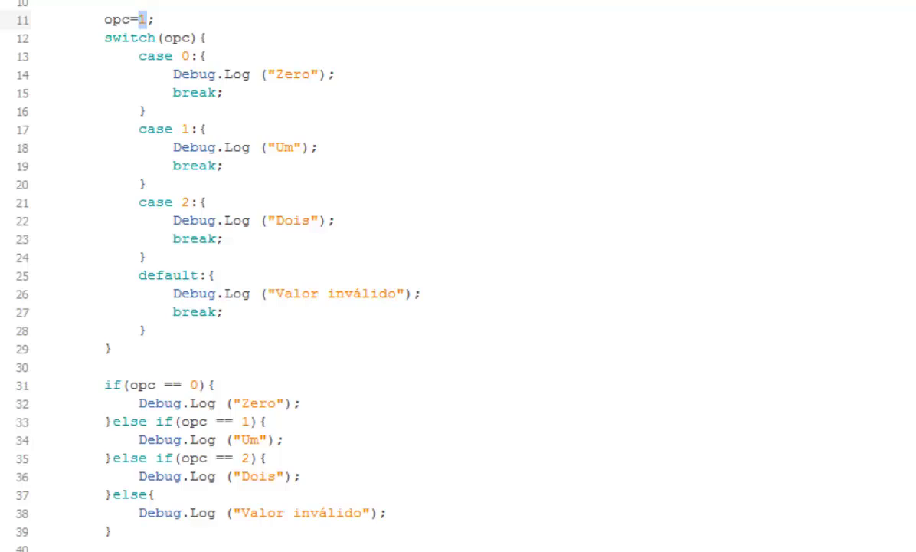
Step: Change opc to 2 in switch_case.cs, save the script, and return to Unity
text(2)
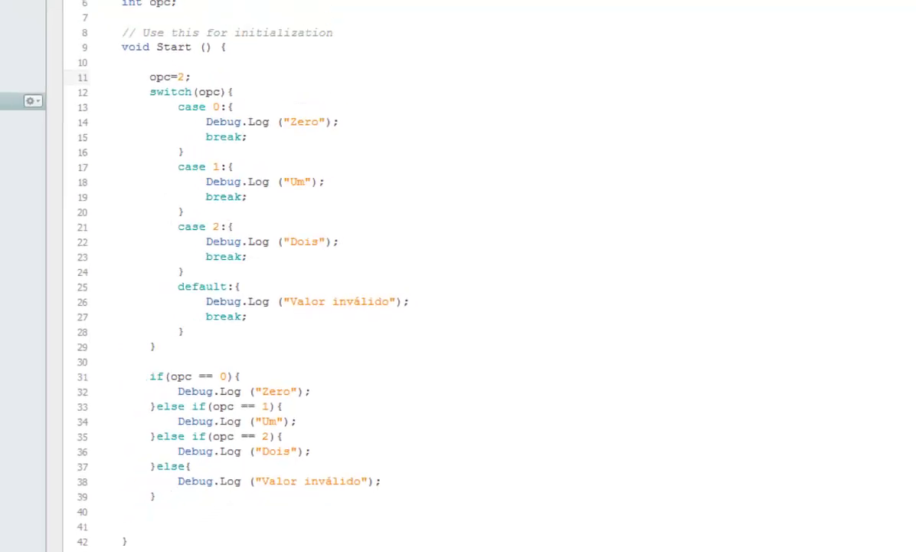
click(9, 19)
click(38, 63)
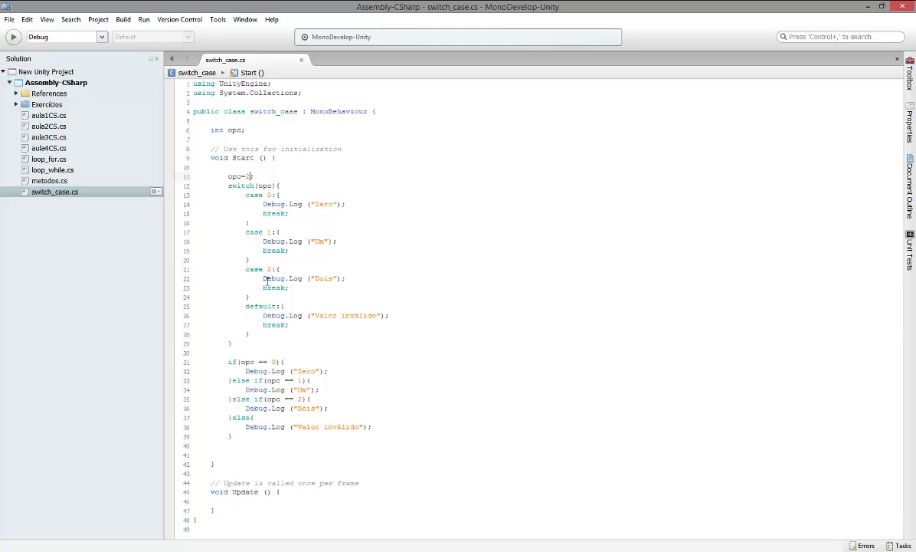
key(alt+Tab)
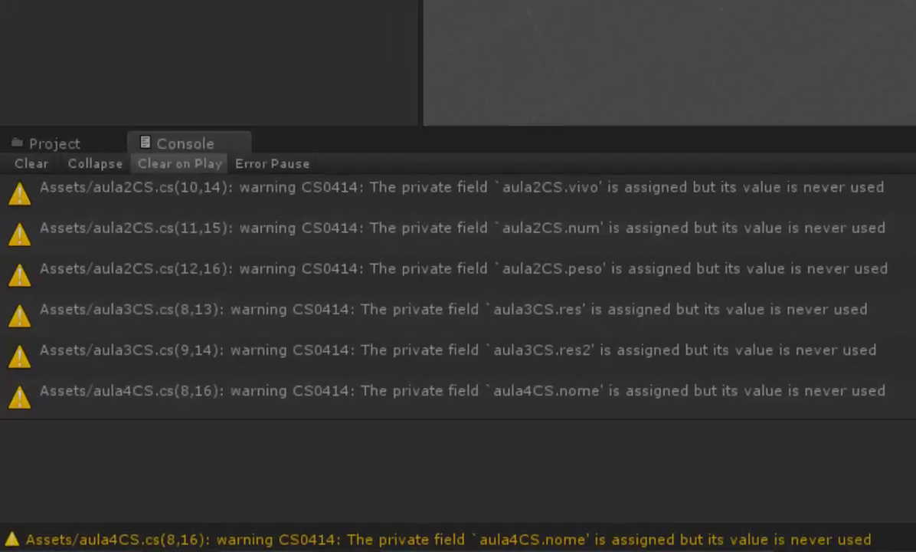
Step: Play then stop the scene, checking that the console logs Dois twice for opc=2
key(ctrl+p)
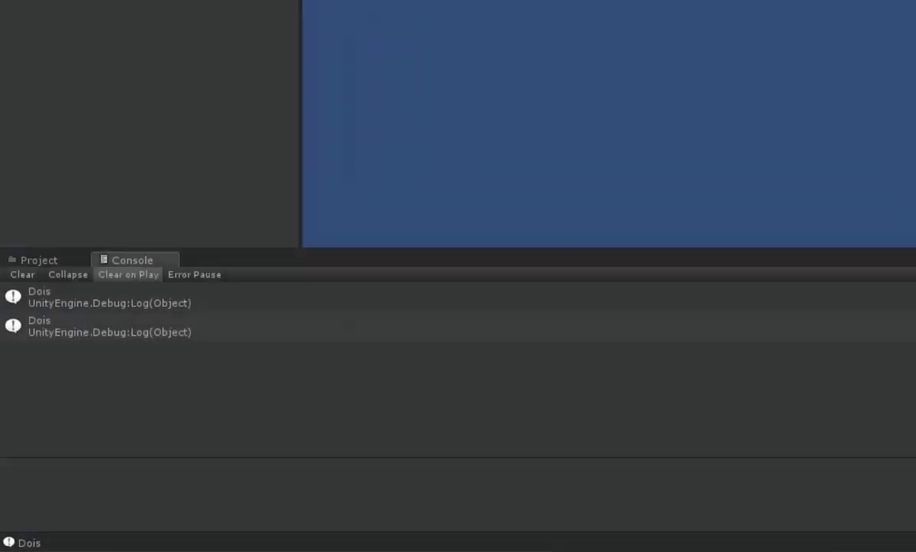
key(ctrl+p)
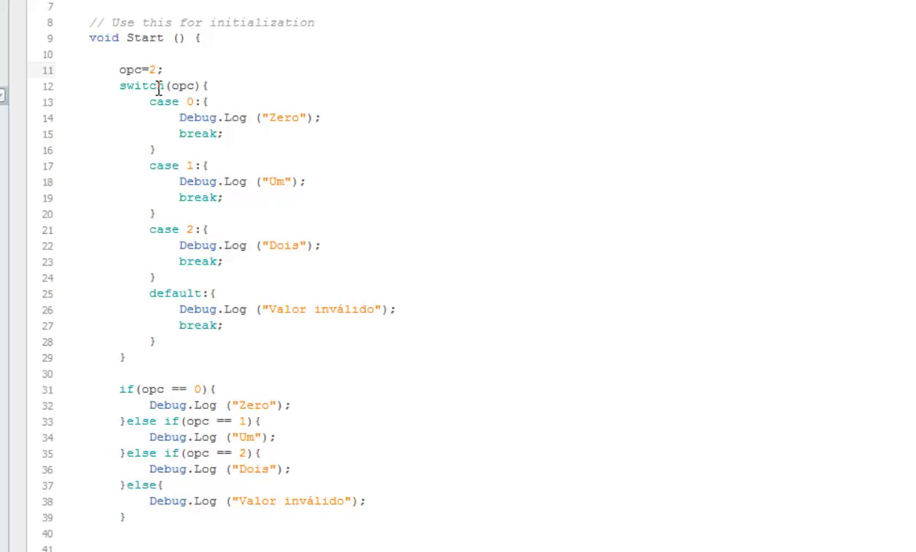
Step: Replace opc's value 2 with 10 in switch_case.cs, save, and return to Unity
click(124, 42)
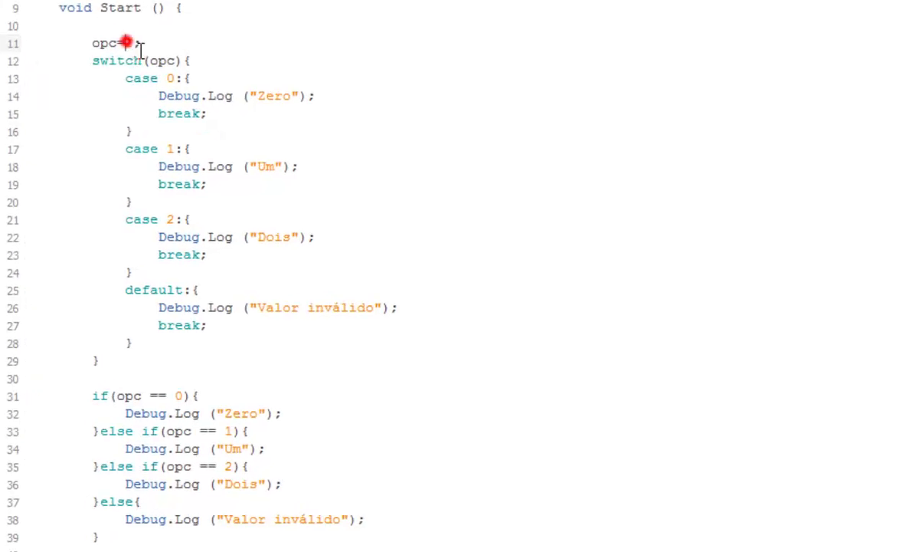
double_click(126, 43)
text(10)
click(9, 20)
click(23, 63)
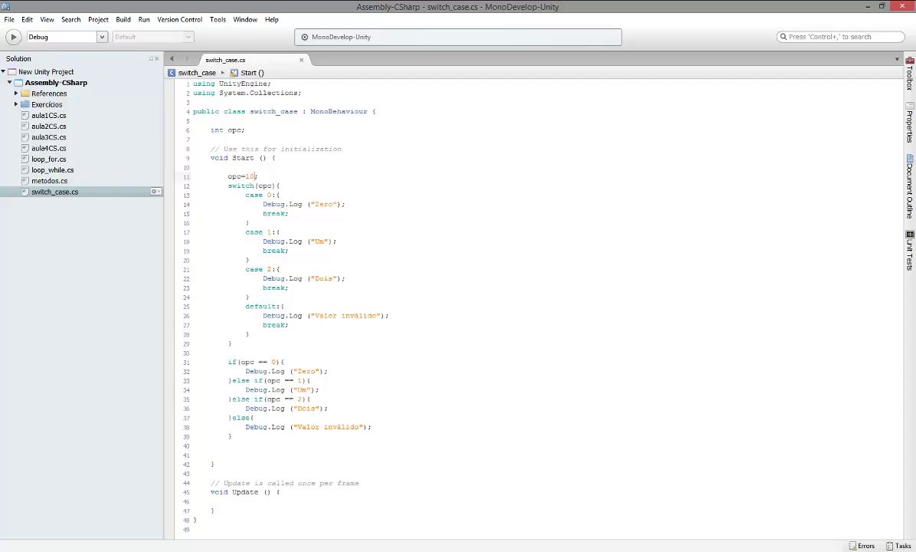
key(alt+Tab)
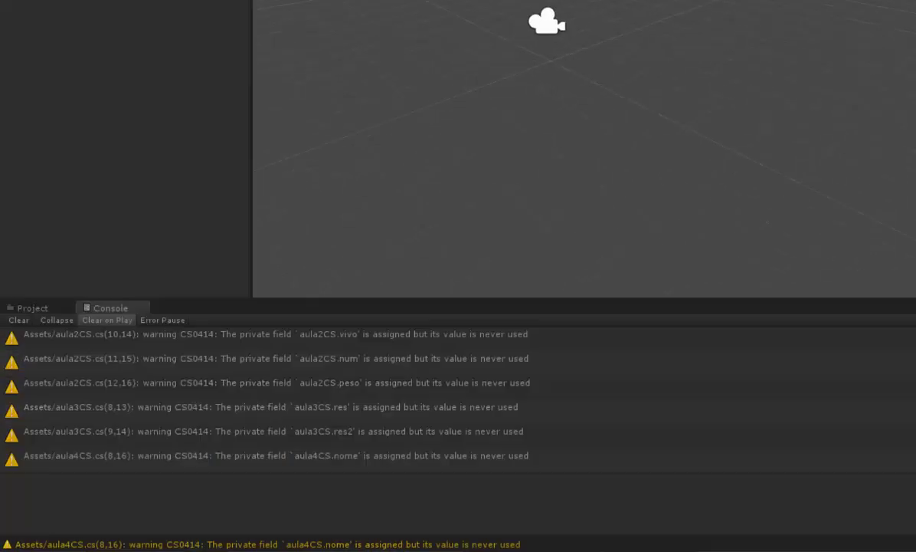
Step: Play then stop the scene, checking the console logs 'Valor inválido' twice for opc=10
key(ctrl+p)
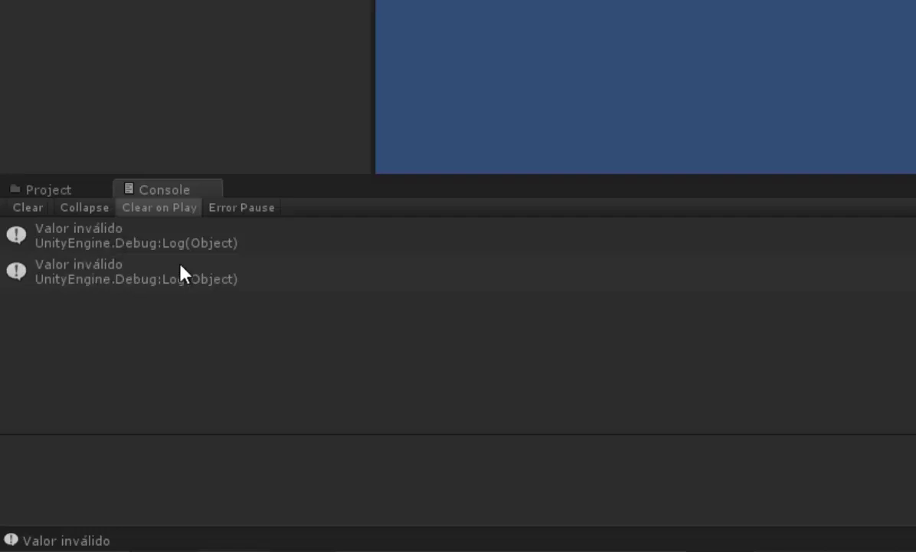
key(ctrl+p)
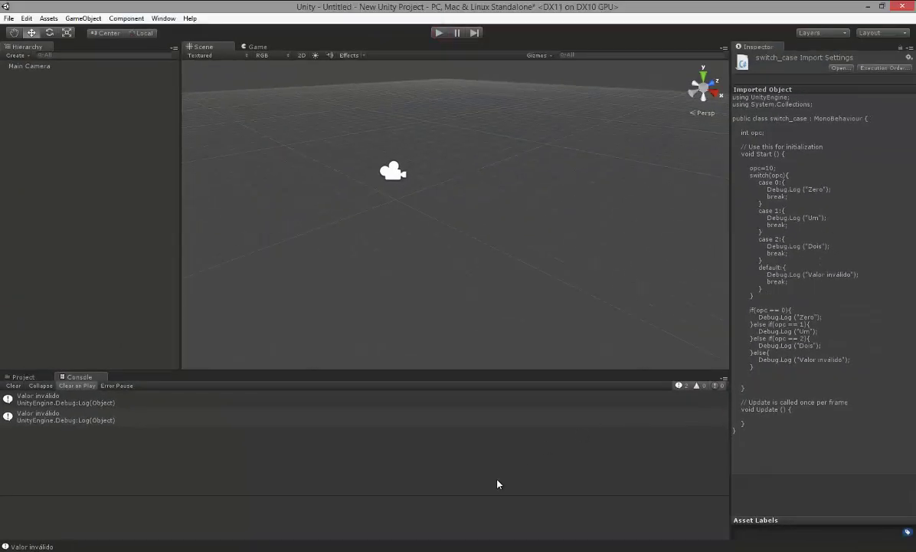
Step: Bring switch_case.cs back up in MonoDevelop with the caret at the opc=10 assignment
key(alt+Tab)
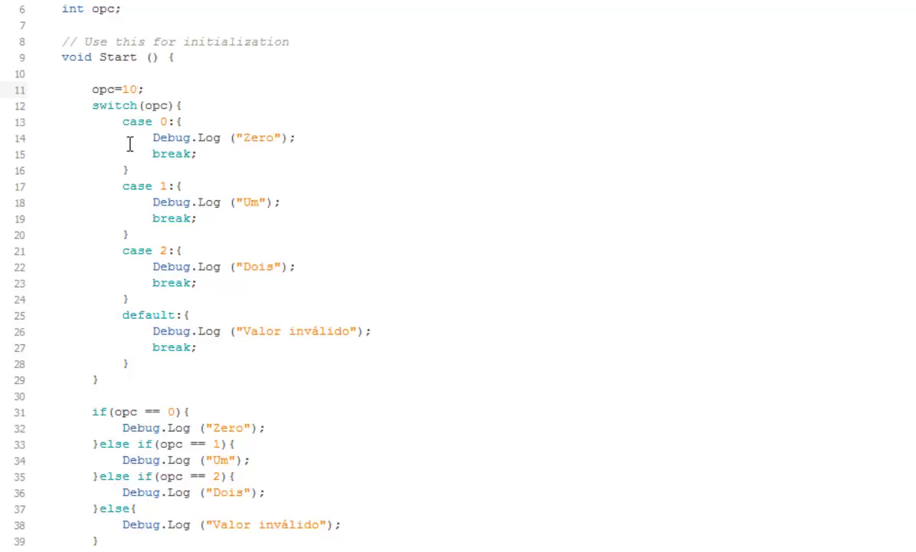
click(125, 89)
key(Delete)
drag(197, 153, 152, 159)
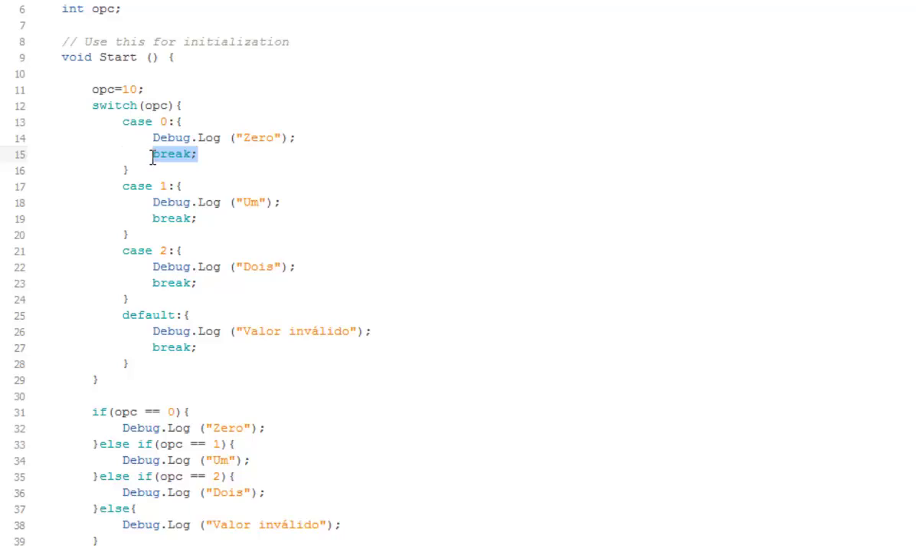
click(197, 220)
drag(197, 219, 150, 221)
drag(197, 283, 153, 284)
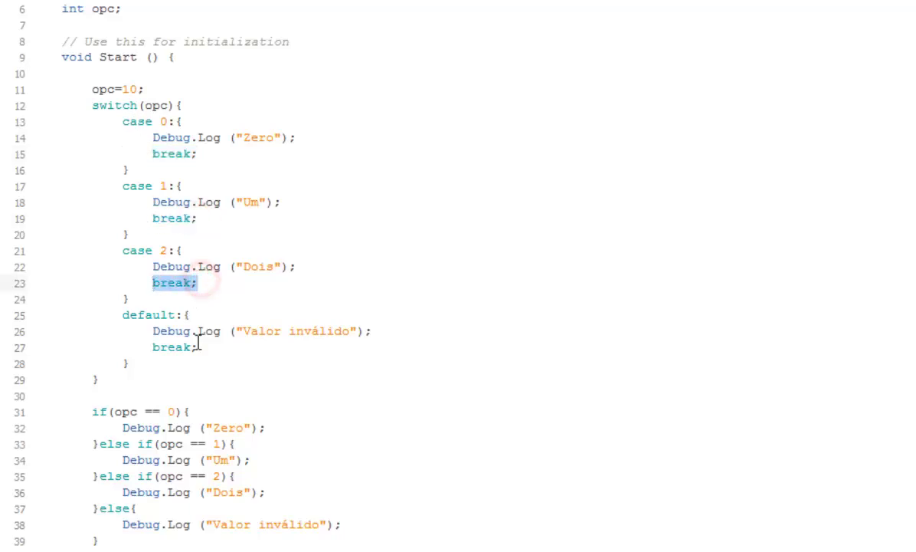
drag(197, 347, 152, 347)
click(161, 347)
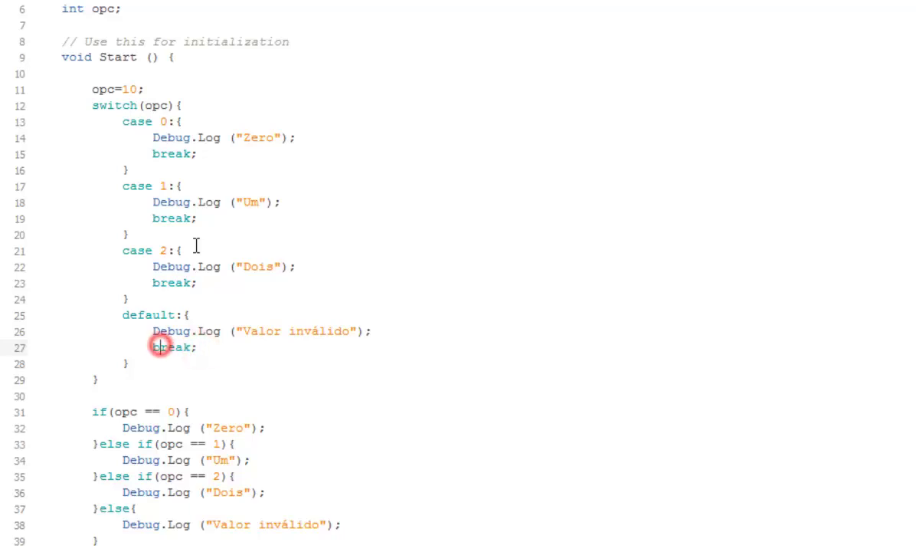
click(174, 153)
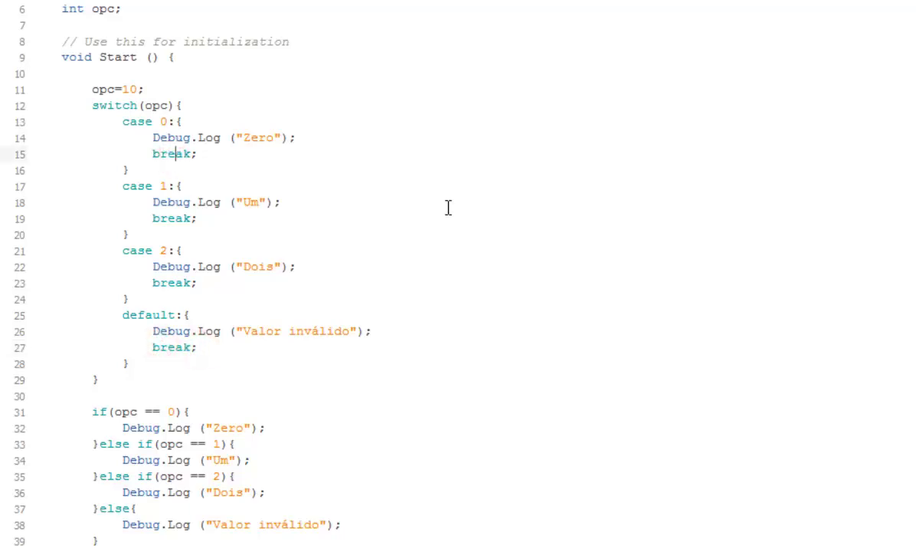